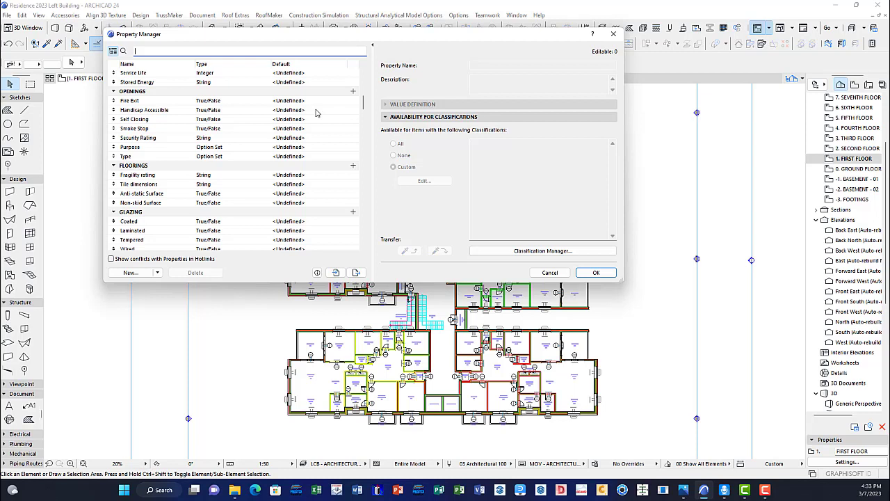
Review the property groups in the Property Manager from Openings through the expression-based groups to General Surface Data and Common (Materials).
{"action": "scroll", "coordinate": [315, 113], "scroll_direction": "down", "scroll_amount": 5}
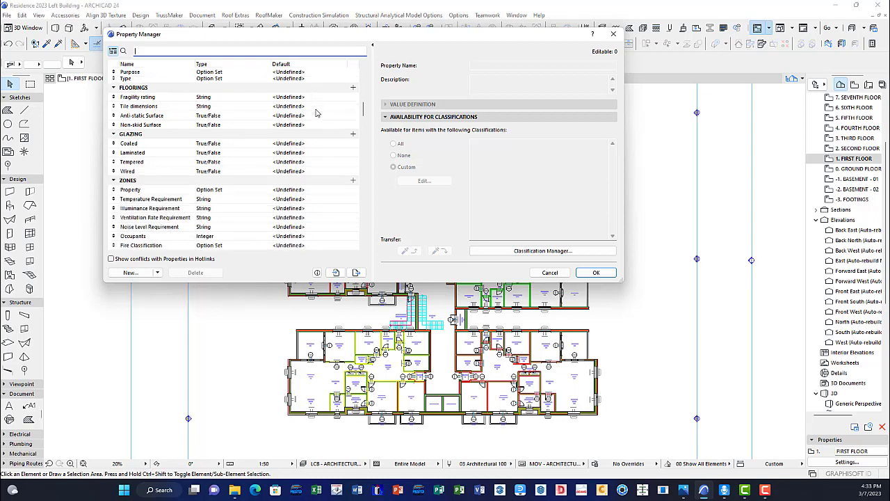
{"action": "scroll", "coordinate": [315, 113], "scroll_direction": "down", "scroll_amount": 1}
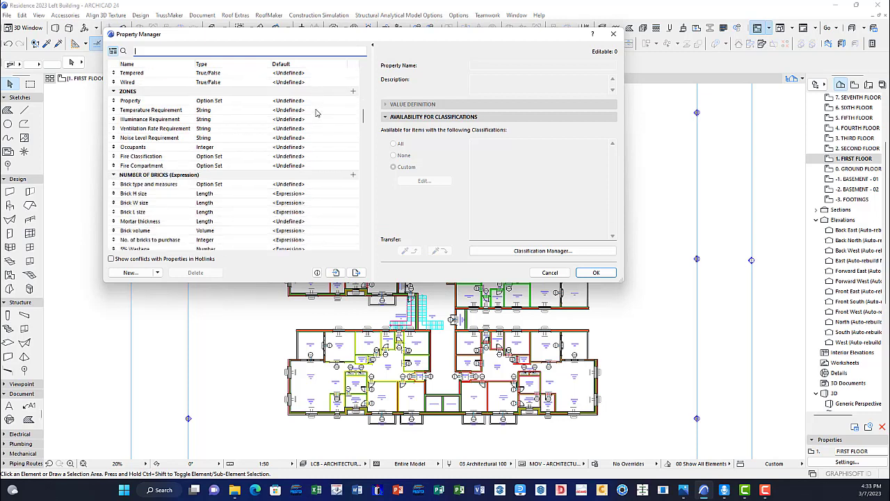
{"action": "scroll", "coordinate": [315, 112], "scroll_direction": "down", "scroll_amount": 4}
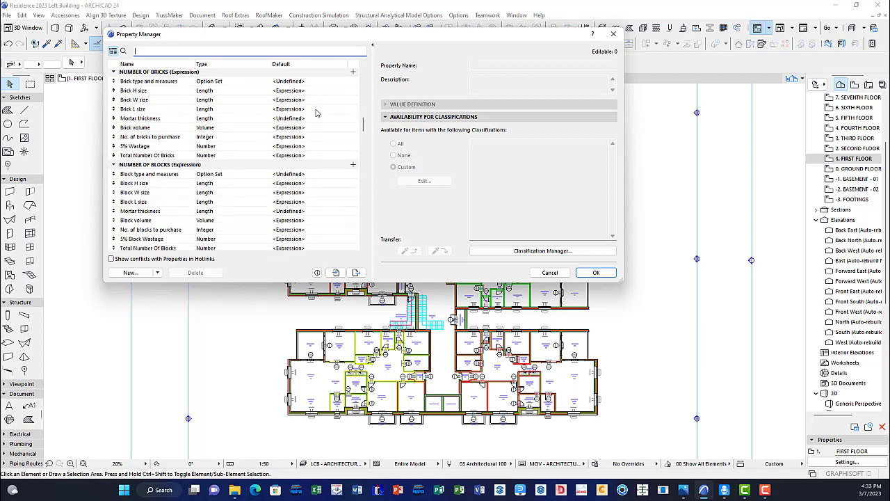
{"action": "scroll", "coordinate": [312, 123], "scroll_direction": "down", "scroll_amount": 3}
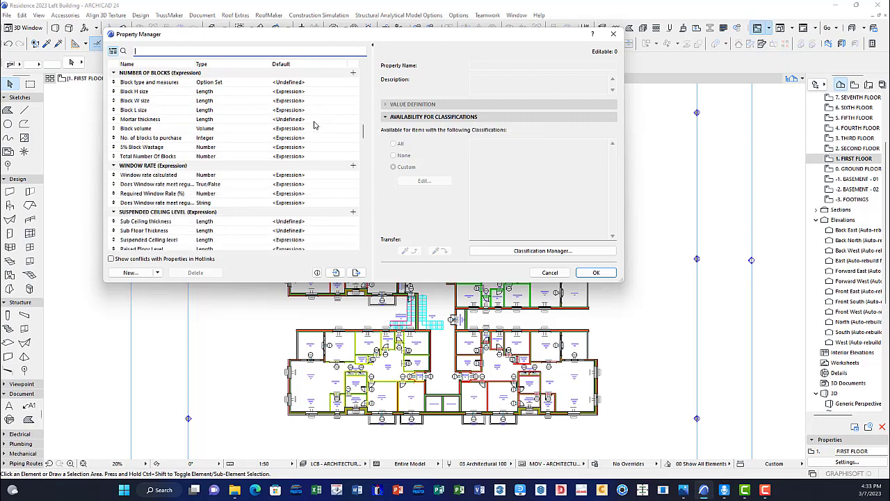
{"action": "scroll", "coordinate": [313, 124], "scroll_direction": "down", "scroll_amount": 2}
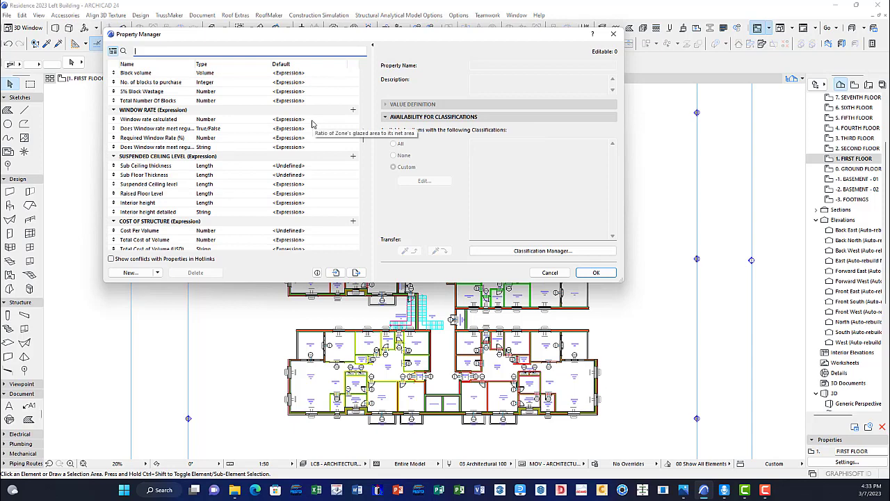
{"action": "scroll", "coordinate": [311, 123], "scroll_direction": "down", "scroll_amount": 4}
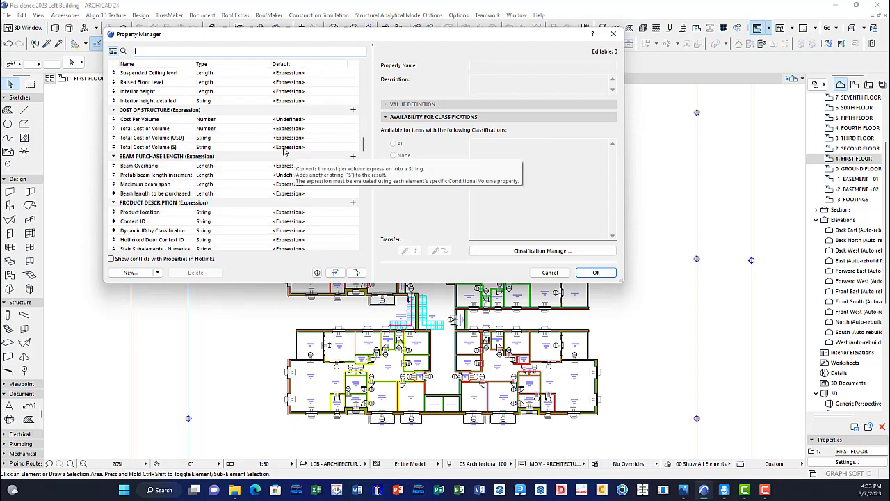
{"action": "scroll", "coordinate": [202, 128], "scroll_direction": "down", "scroll_amount": 2}
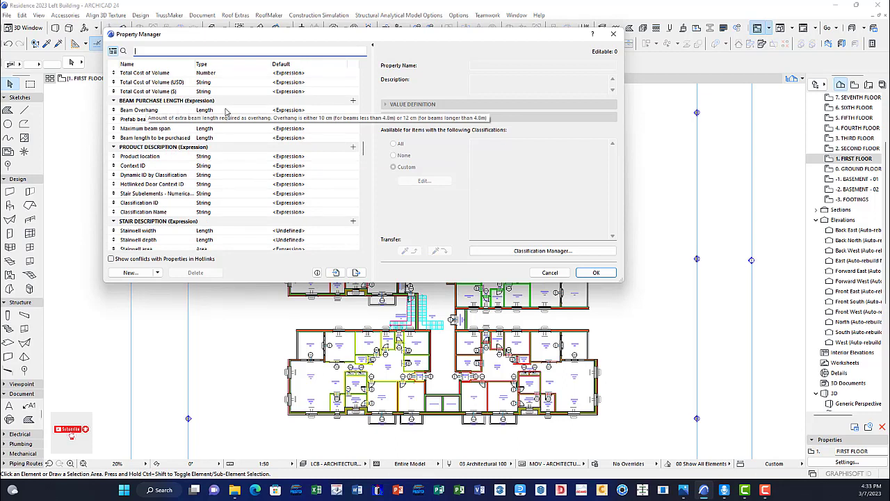
{"action": "scroll", "coordinate": [232, 156], "scroll_direction": "down", "scroll_amount": 1}
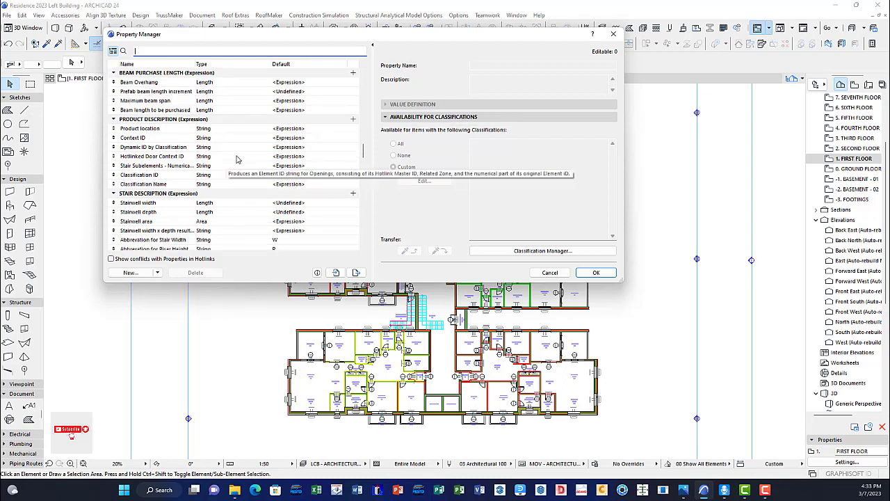
{"action": "scroll", "coordinate": [237, 158], "scroll_direction": "down", "scroll_amount": 1}
{"action": "scroll", "coordinate": [232, 175], "scroll_direction": "down", "scroll_amount": 3}
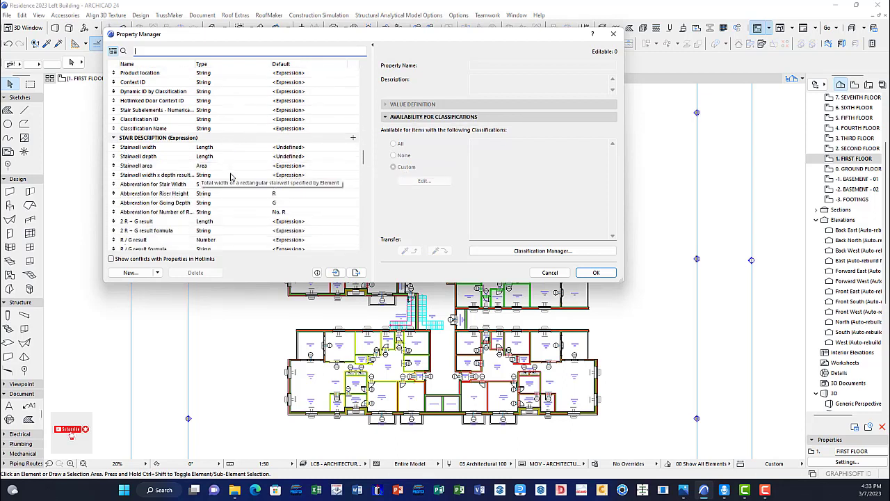
{"action": "scroll", "coordinate": [232, 177], "scroll_direction": "down", "scroll_amount": 3}
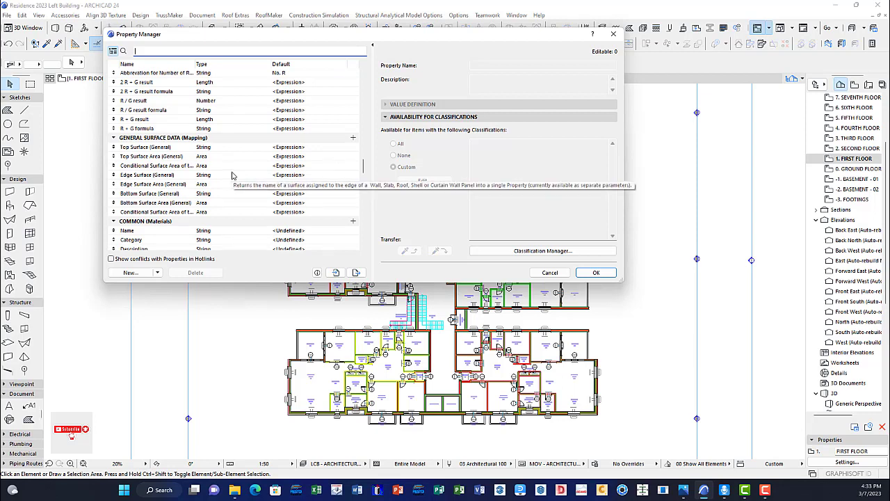
{"action": "scroll", "coordinate": [233, 174], "scroll_direction": "down", "scroll_amount": 4}
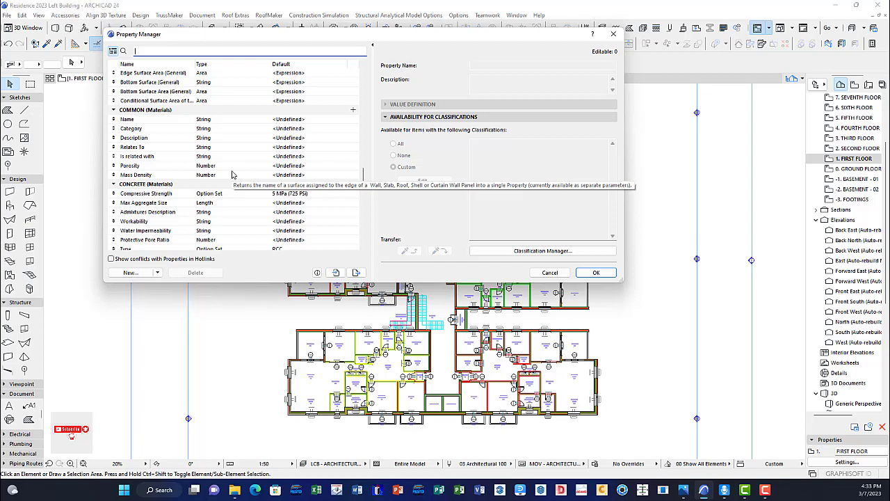
Inspect the default value options of the Compressive Strength property in the Concrete (Materials) group.
{"action": "scroll", "coordinate": [232, 174], "scroll_direction": "down", "scroll_amount": 4}
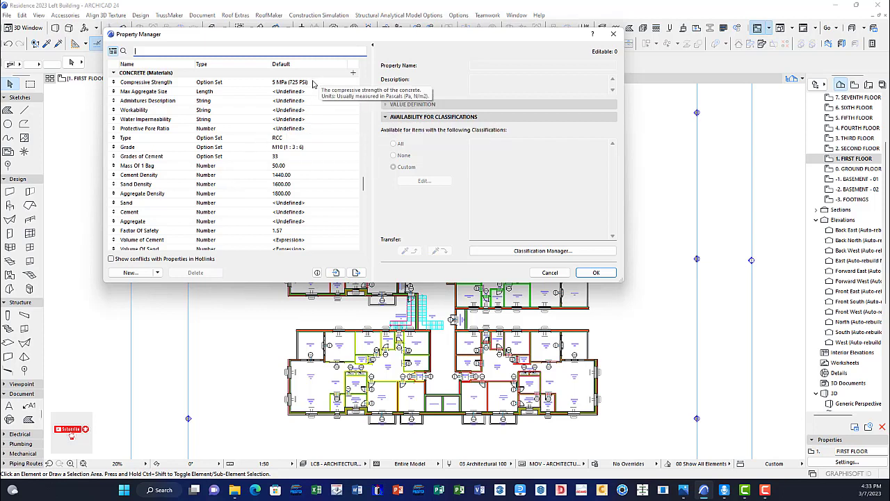
{"action": "left_click", "coordinate": [310, 82]}
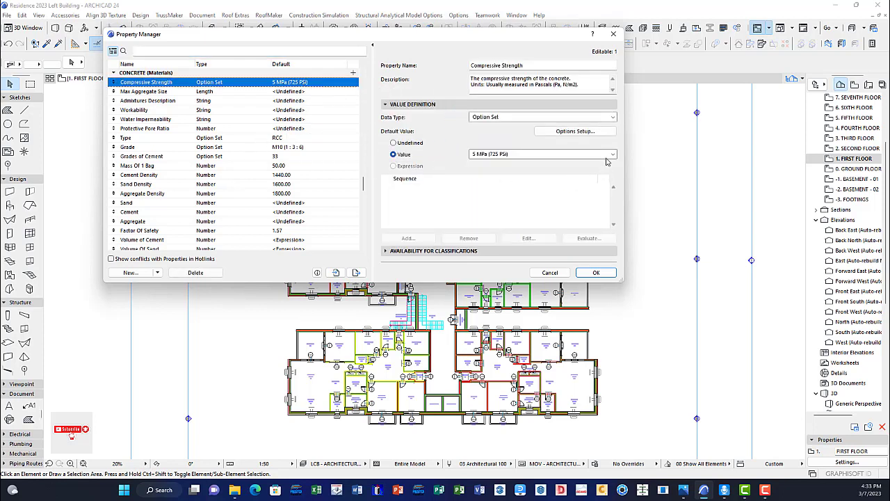
{"action": "left_click", "coordinate": [606, 154]}
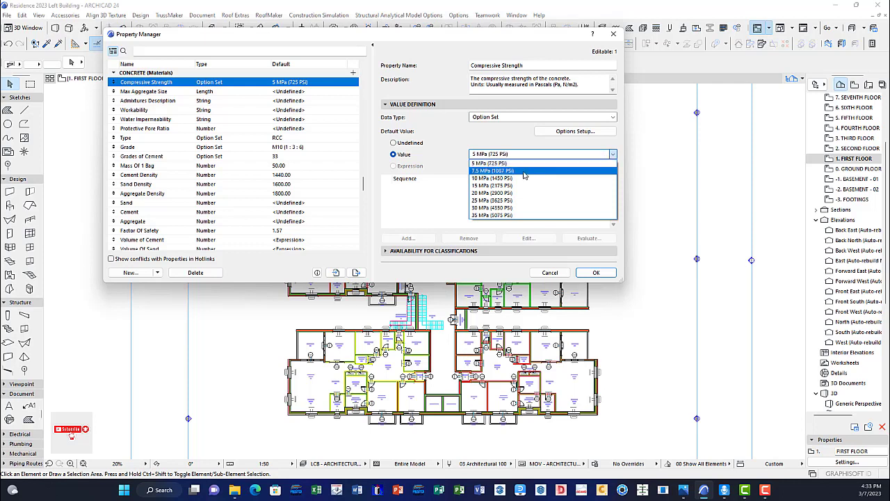
{"action": "left_click", "coordinate": [260, 163]}
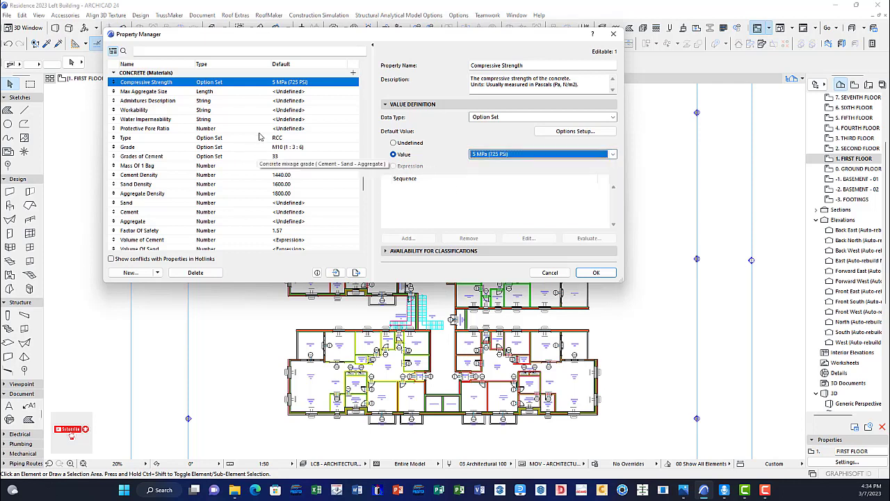
Review the remaining Concrete properties and the material groups that follow, from Steel and Wood through Optical to Wall Plaster.
{"action": "scroll", "coordinate": [274, 148], "scroll_direction": "down", "scroll_amount": 1}
{"action": "scroll", "coordinate": [274, 149], "scroll_direction": "down", "scroll_amount": 2}
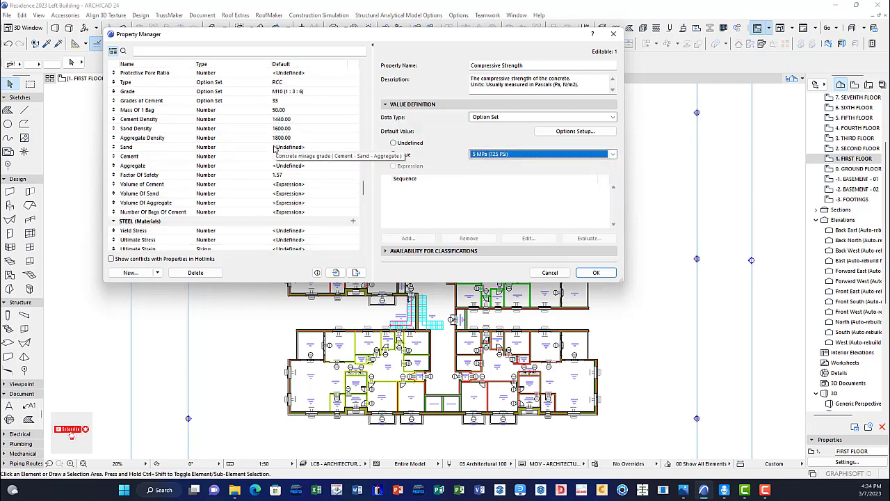
{"action": "scroll", "coordinate": [275, 148], "scroll_direction": "down", "scroll_amount": 1}
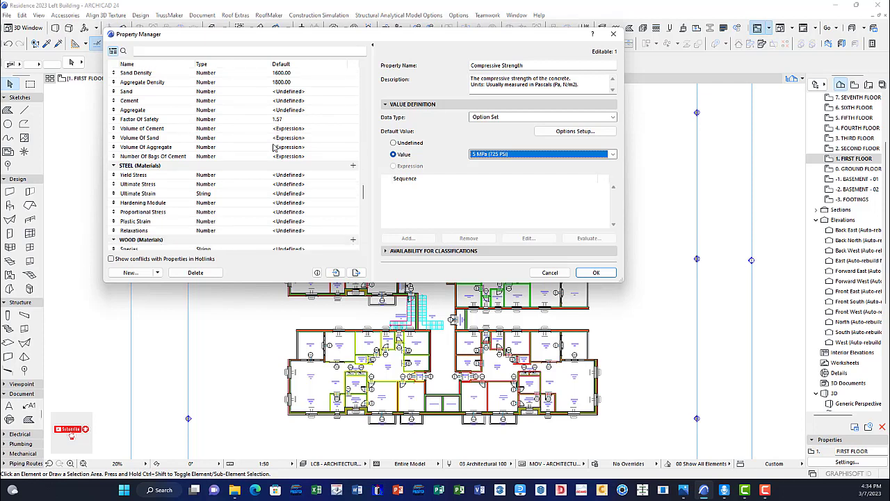
{"action": "scroll", "coordinate": [274, 148], "scroll_direction": "up", "scroll_amount": 1}
{"action": "scroll", "coordinate": [284, 118], "scroll_direction": "up", "scroll_amount": 1}
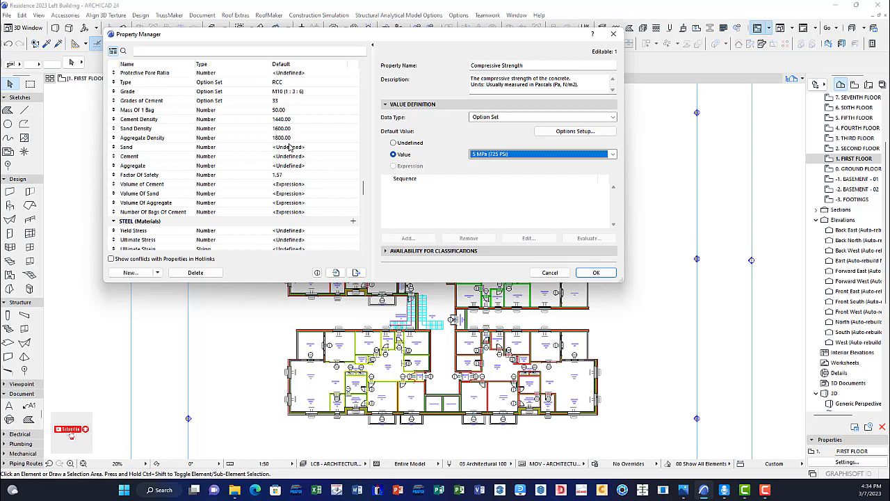
{"action": "scroll", "coordinate": [290, 149], "scroll_direction": "down", "scroll_amount": 4}
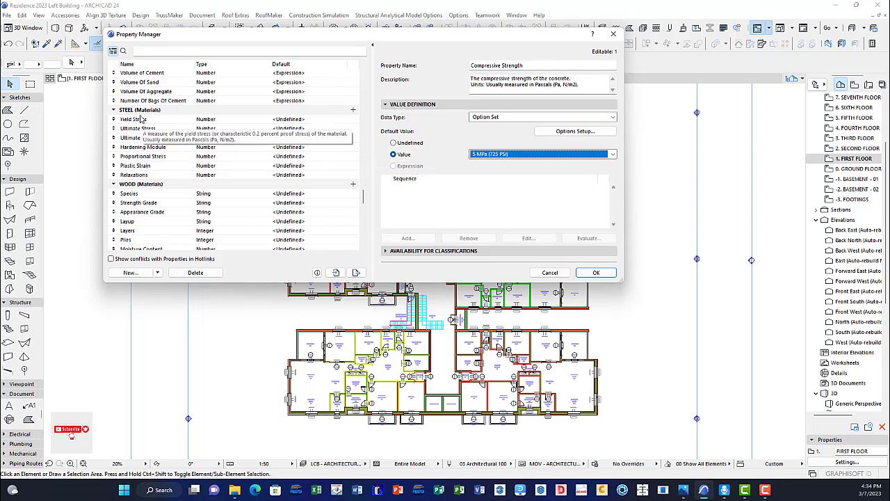
{"action": "scroll", "coordinate": [149, 139], "scroll_direction": "down", "scroll_amount": 2}
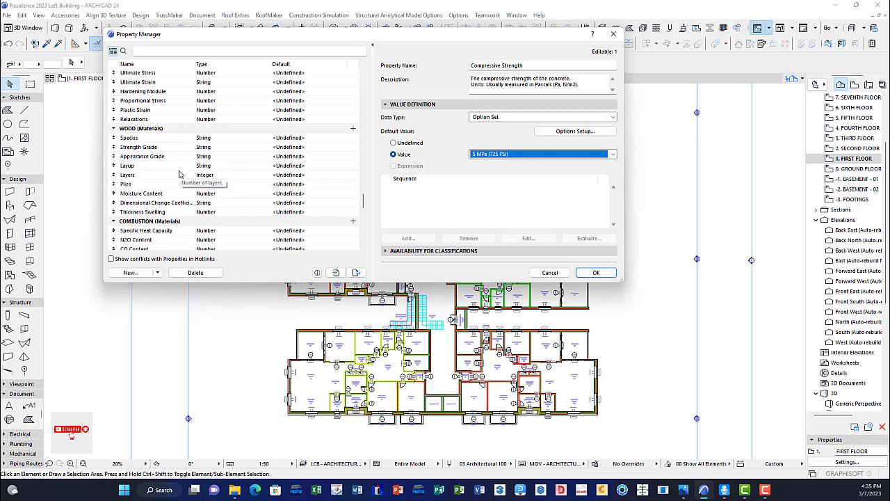
{"action": "scroll", "coordinate": [179, 172], "scroll_direction": "down", "scroll_amount": 3}
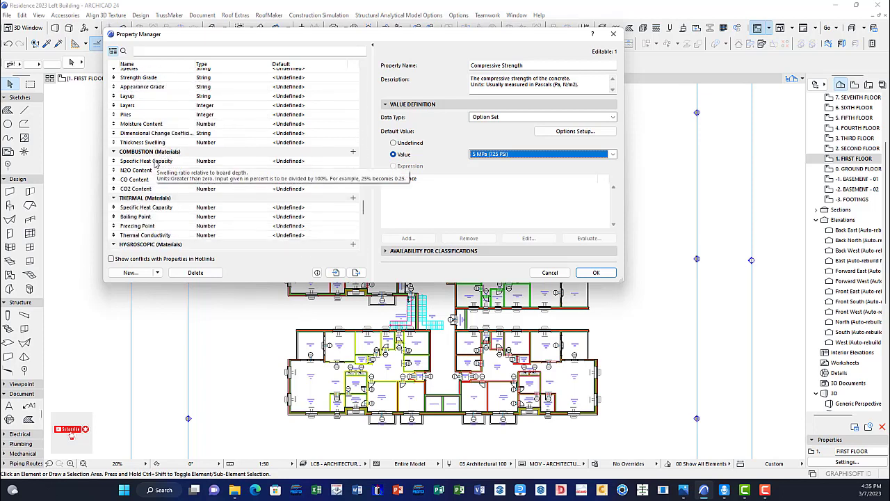
{"action": "scroll", "coordinate": [155, 165], "scroll_direction": "down", "scroll_amount": 4}
{"action": "scroll", "coordinate": [178, 146], "scroll_direction": "down", "scroll_amount": 2}
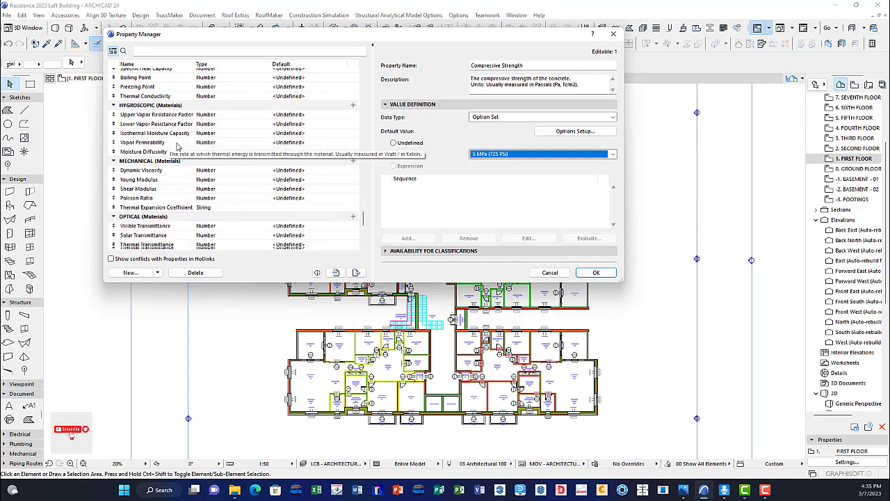
{"action": "scroll", "coordinate": [179, 146], "scroll_direction": "down", "scroll_amount": 4}
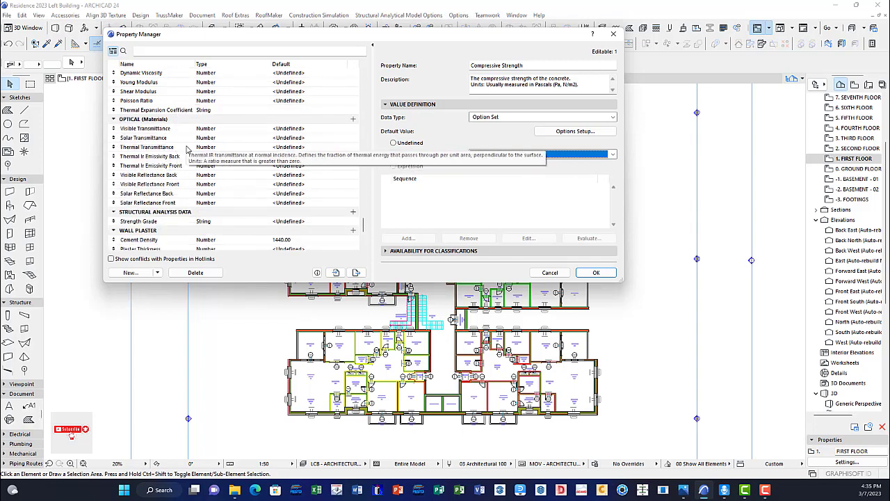
{"action": "scroll", "coordinate": [186, 148], "scroll_direction": "down", "scroll_amount": 6}
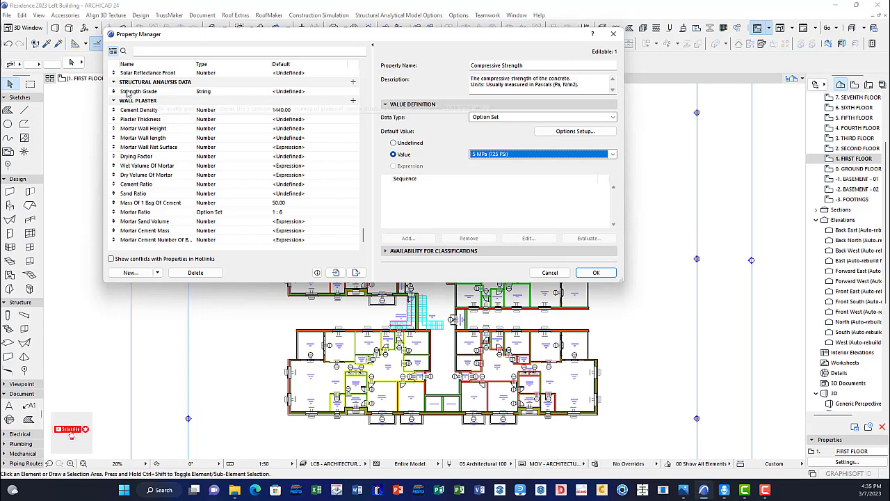
Open the expression of the "No. of blocks to purchase" property in the Number of Blocks group for editing.
{"action": "scroll", "coordinate": [223, 209], "scroll_direction": "up", "scroll_amount": 10}
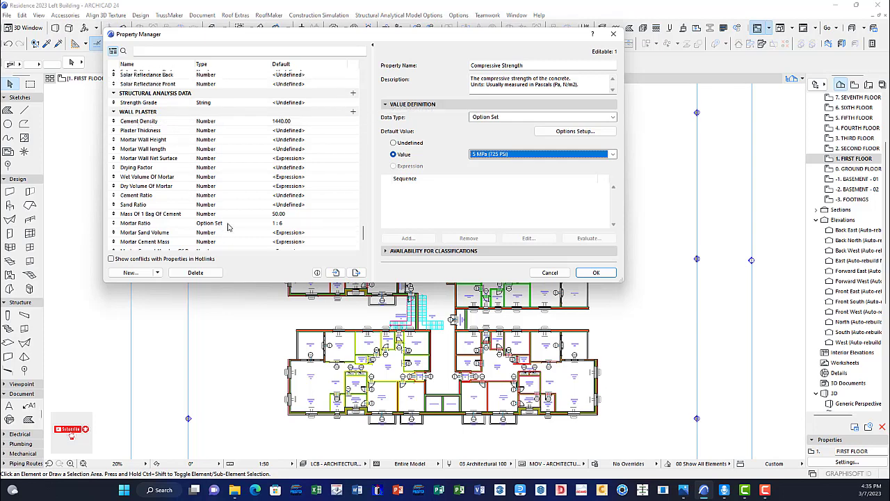
{"action": "scroll", "coordinate": [235, 183], "scroll_direction": "up", "scroll_amount": 8}
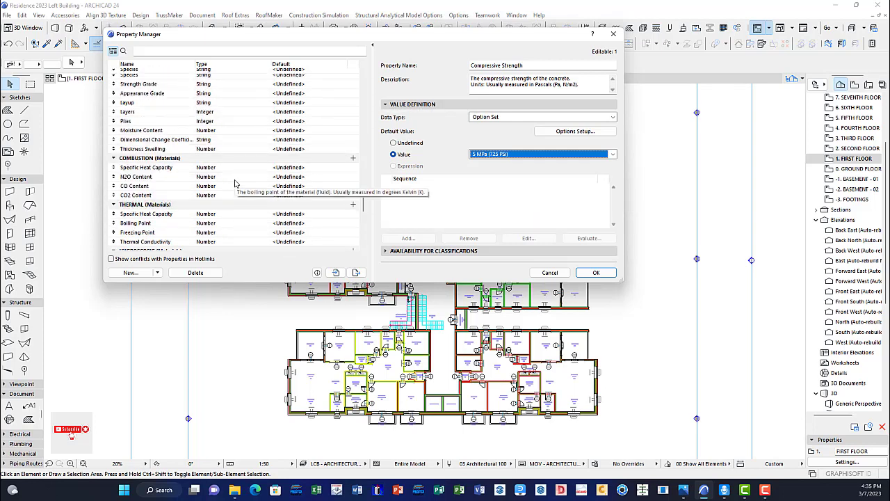
{"action": "scroll", "coordinate": [213, 136], "scroll_direction": "up", "scroll_amount": 4}
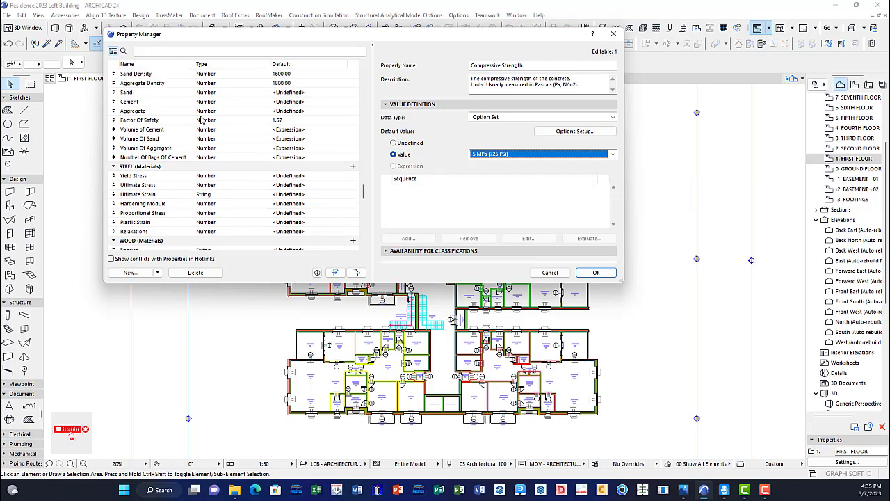
{"action": "scroll", "coordinate": [202, 120], "scroll_direction": "up", "scroll_amount": 4}
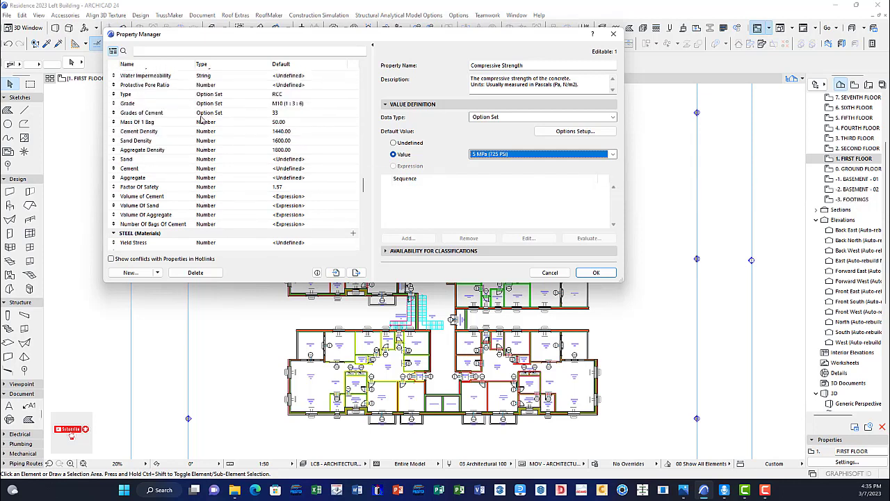
{"action": "scroll", "coordinate": [170, 139], "scroll_direction": "down", "scroll_amount": 1}
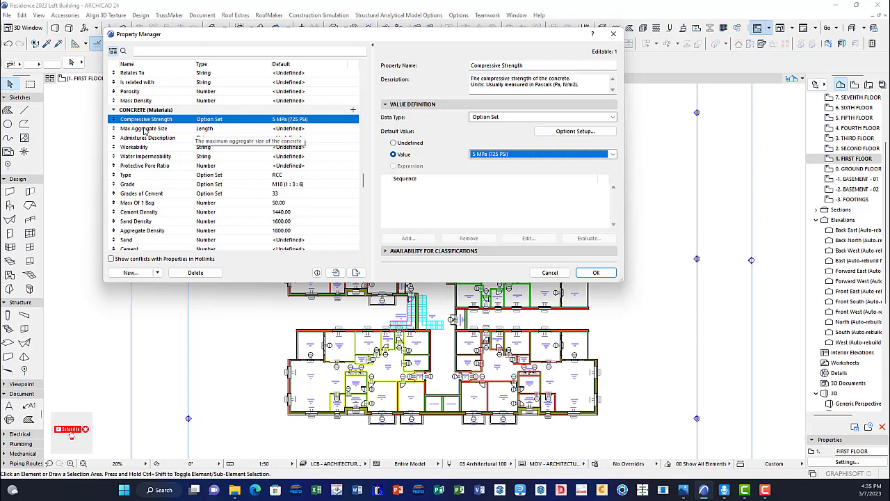
{"action": "scroll", "coordinate": [235, 119], "scroll_direction": "up", "scroll_amount": 5}
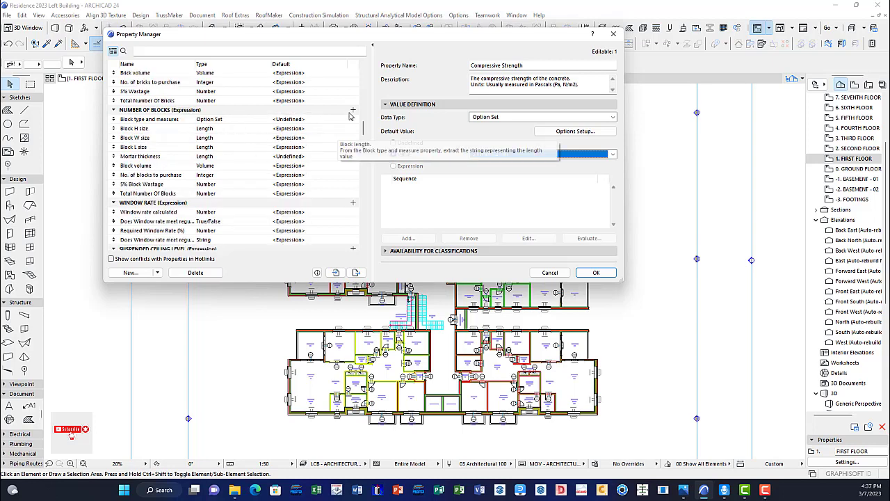
{"action": "left_click", "coordinate": [169, 175]}
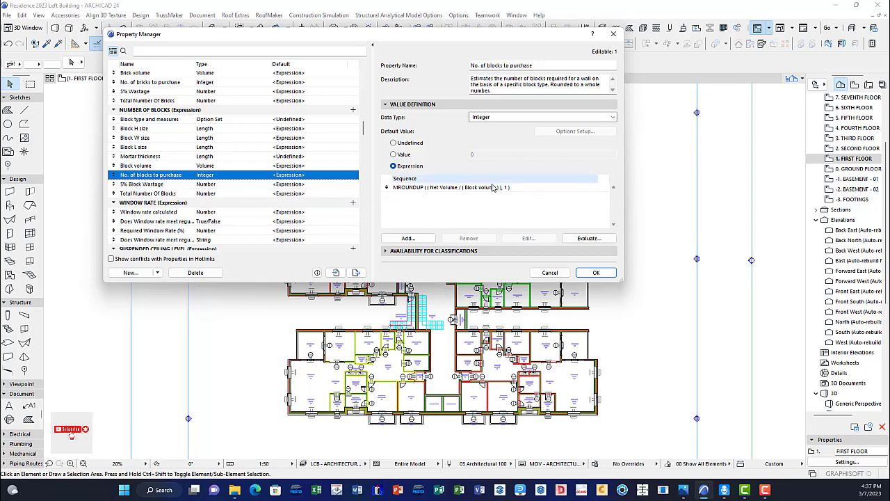
{"action": "left_click", "coordinate": [466, 189]}
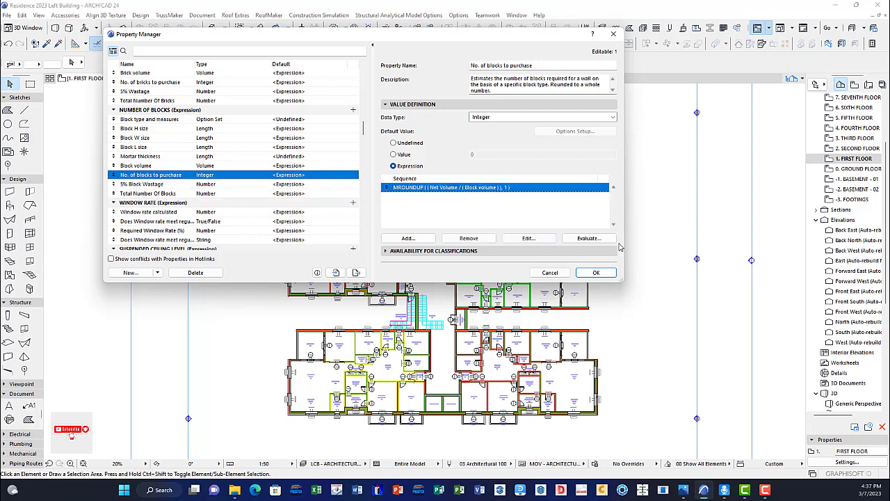
{"action": "left_click", "coordinate": [530, 239]}
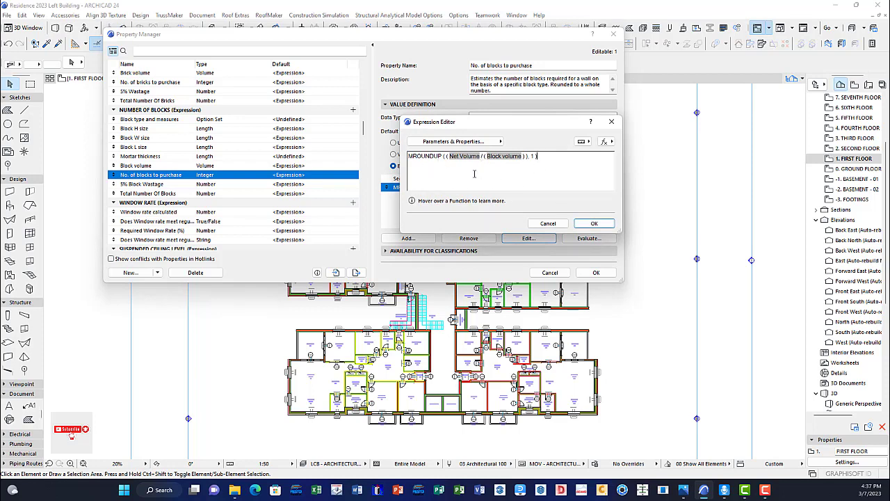
Try to replace Net Volume with the wall parameter Net Surface Area on the Inside Face in the expression, then discard the edit.
{"action": "left_click", "coordinate": [470, 156]}
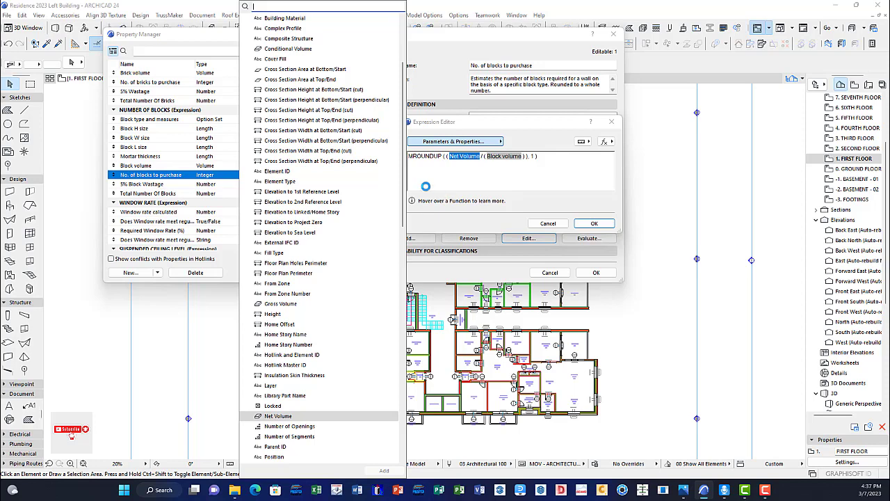
{"action": "scroll", "coordinate": [303, 287], "scroll_direction": "down", "scroll_amount": 10}
{"action": "scroll", "coordinate": [303, 287], "scroll_direction": "up", "scroll_amount": 9}
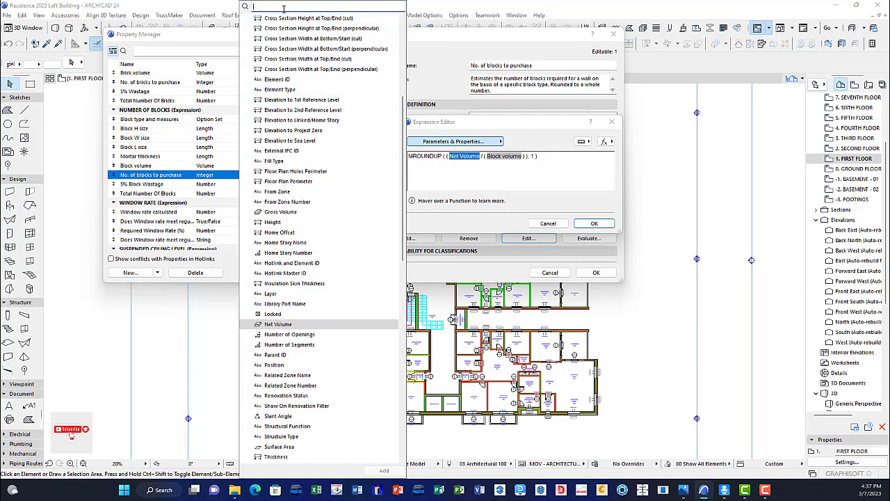
{"action": "type", "text": "n"}
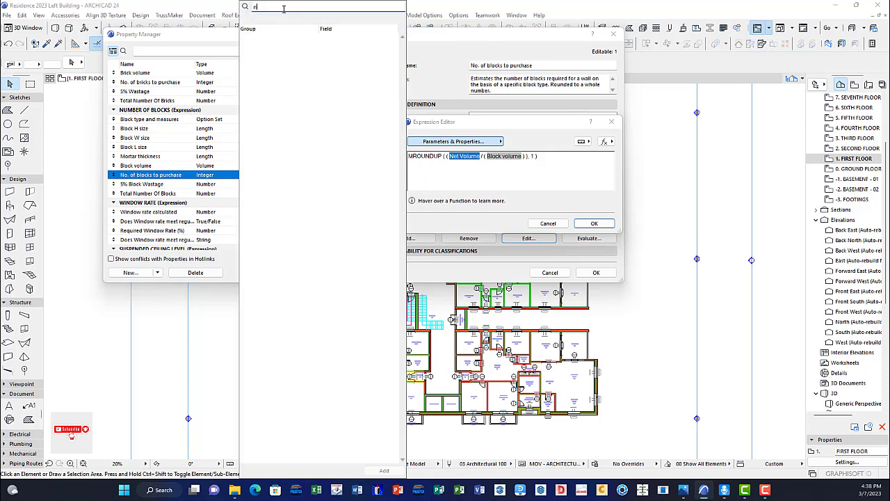
{"action": "type", "text": "et surf"}
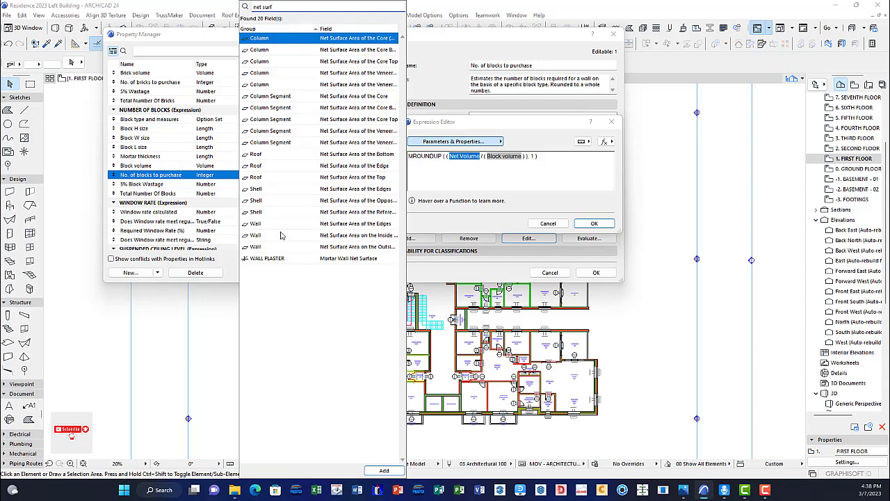
{"action": "left_click", "coordinate": [372, 240]}
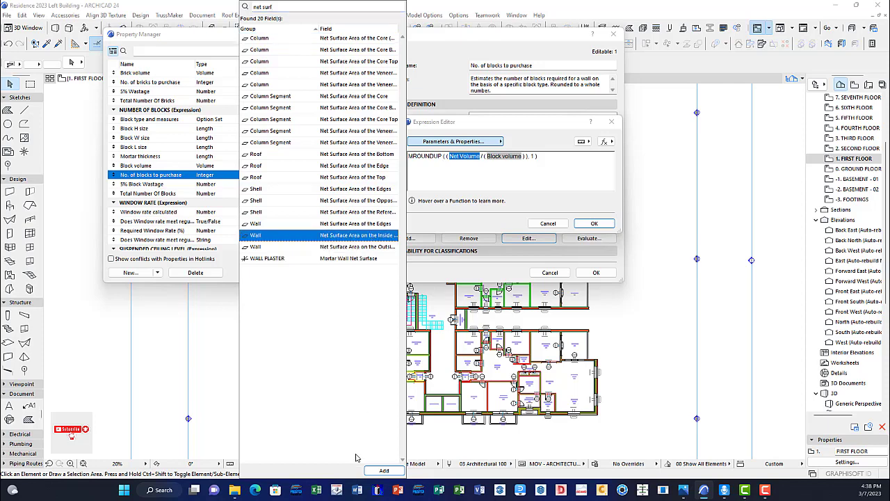
{"action": "left_click", "coordinate": [384, 470]}
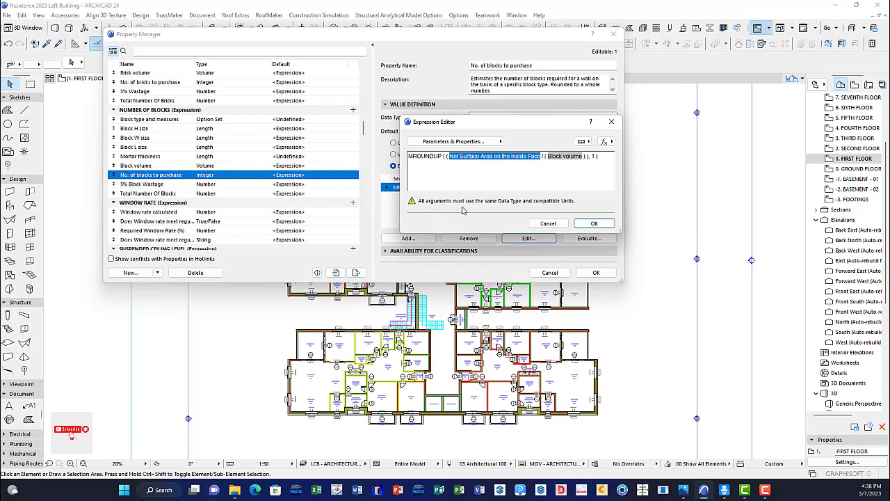
{"action": "left_click", "coordinate": [553, 223]}
{"action": "left_click", "coordinate": [452, 146]}
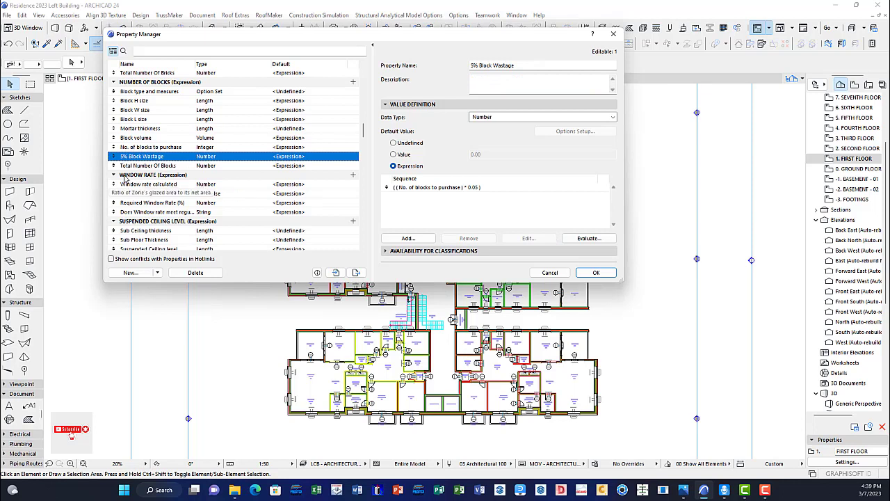
Open the expression of the Total Number Of Blocks property in the Expression Editor.
{"action": "left_click", "coordinate": [156, 167]}
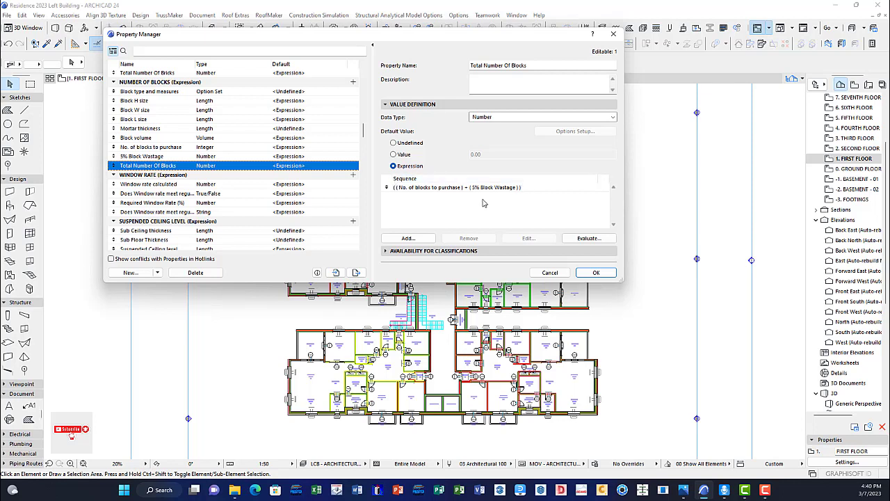
{"action": "left_click", "coordinate": [461, 189]}
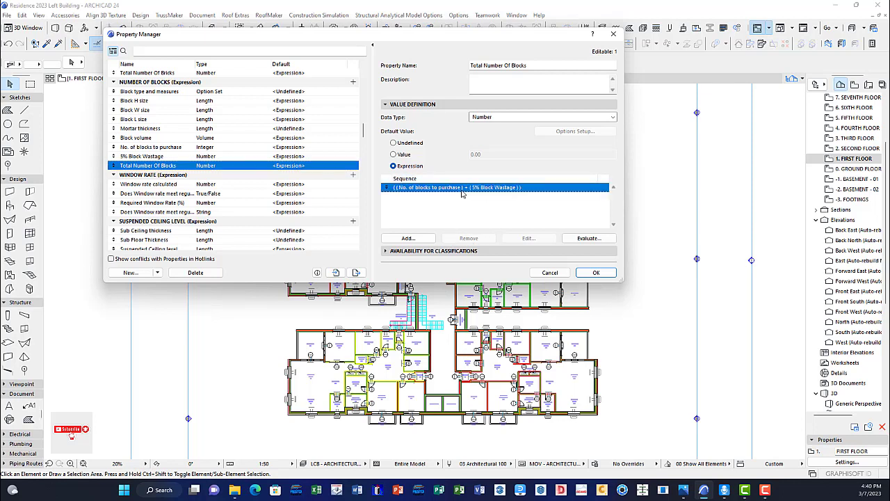
{"action": "left_click", "coordinate": [529, 238]}
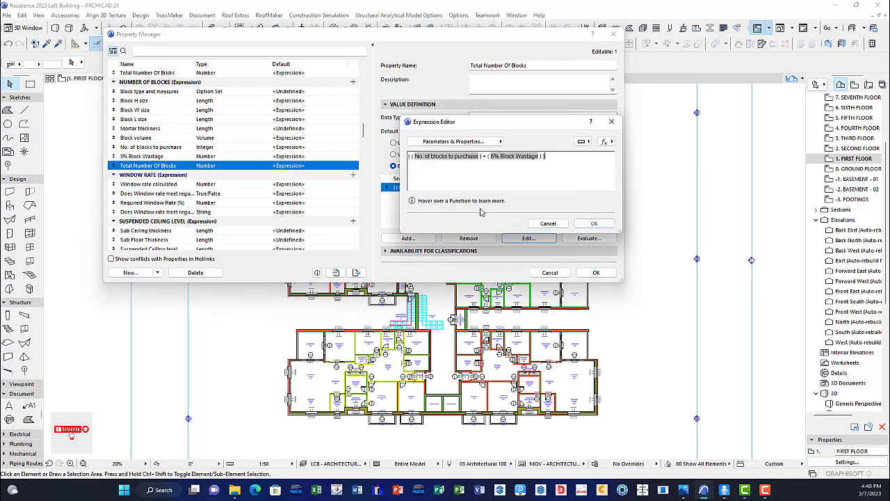
Examine the unit types and the mathematical functions available for building the expression, and close the Expression Editor.
{"action": "left_click", "coordinate": [587, 142]}
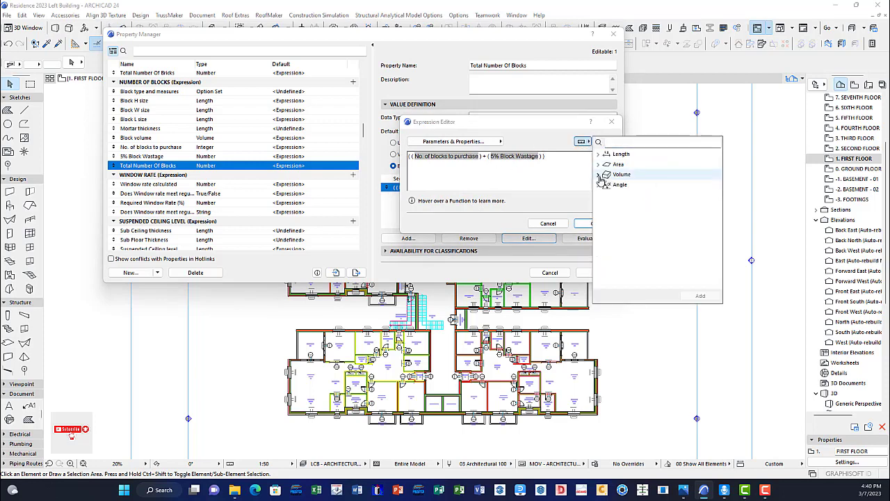
{"action": "left_click", "coordinate": [598, 174]}
{"action": "left_click", "coordinate": [573, 182]}
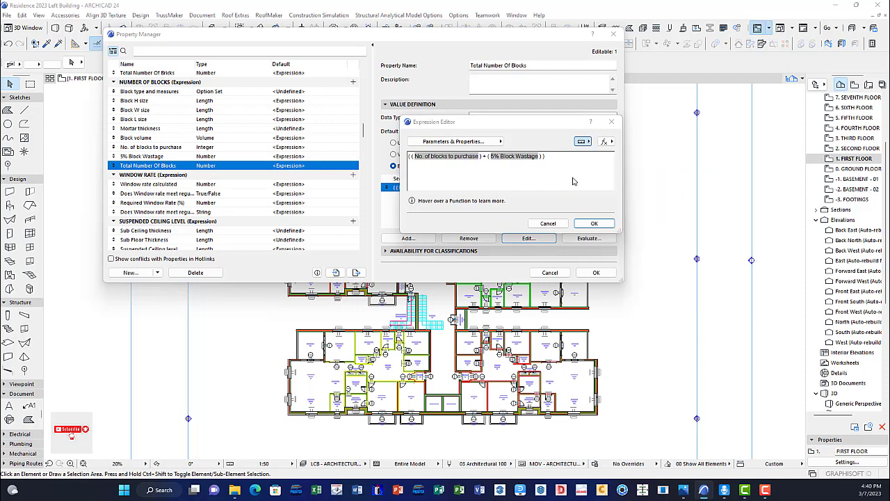
{"action": "left_click", "coordinate": [605, 141]}
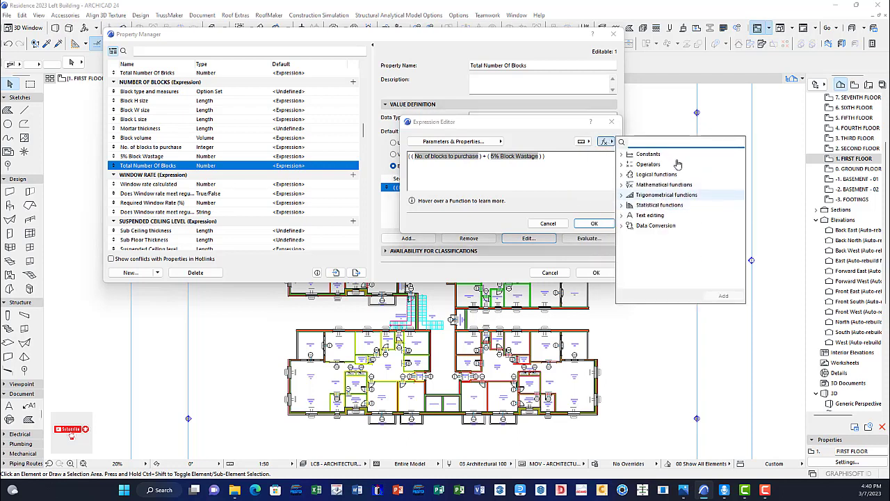
{"action": "left_click", "coordinate": [621, 184]}
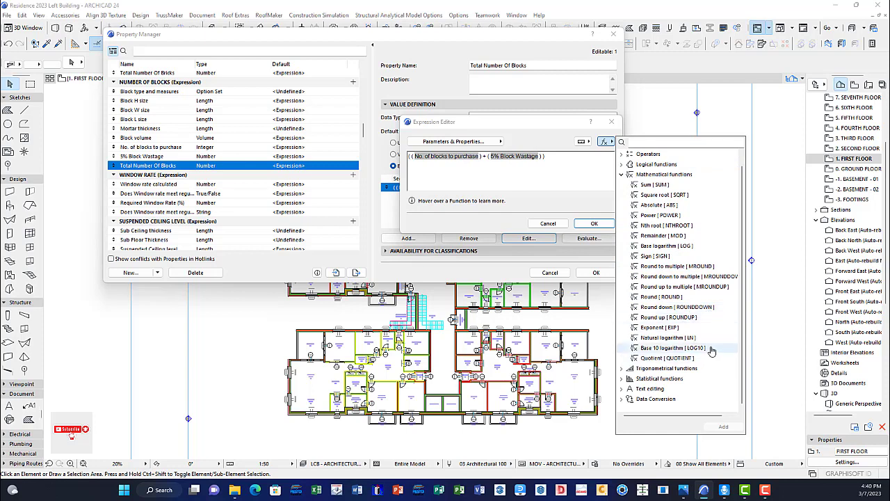
{"action": "left_click", "coordinate": [567, 171]}
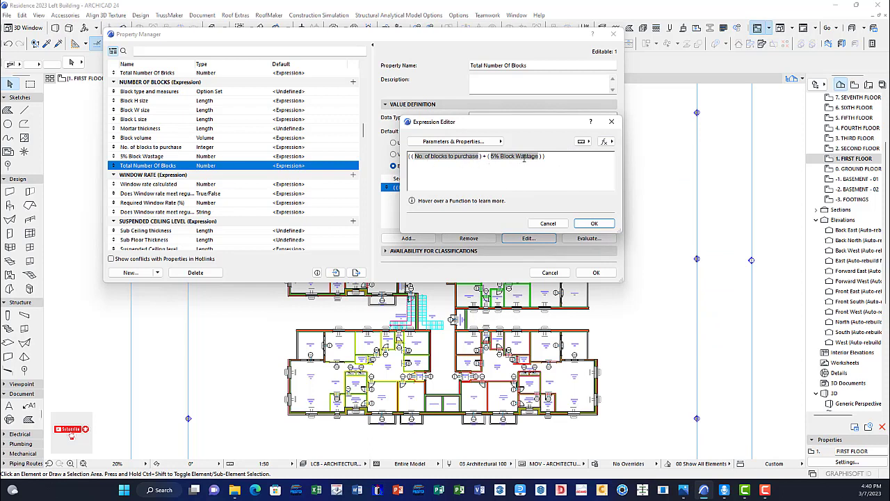
{"action": "left_click", "coordinate": [595, 223]}
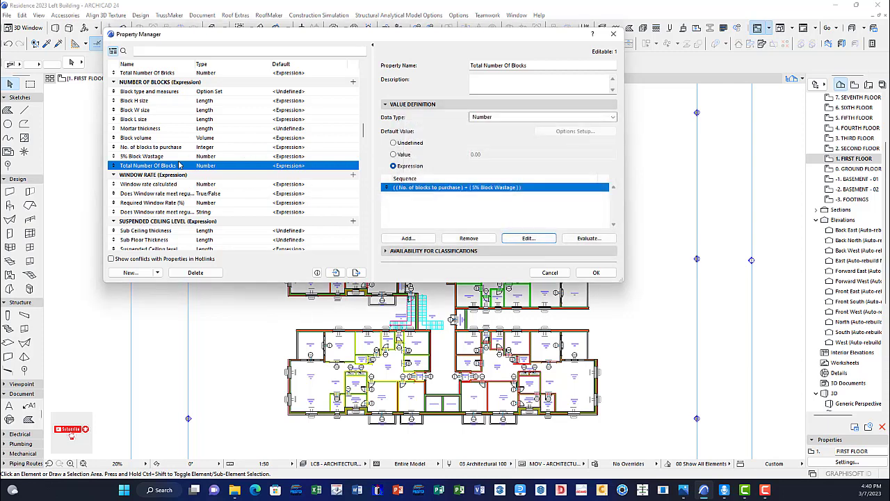
Review the property groups from Number of Bricks to Stair Description and close the Property Manager without saving.
{"action": "scroll", "coordinate": [162, 166], "scroll_direction": "up", "scroll_amount": 1}
{"action": "scroll", "coordinate": [162, 165], "scroll_direction": "up", "scroll_amount": 4}
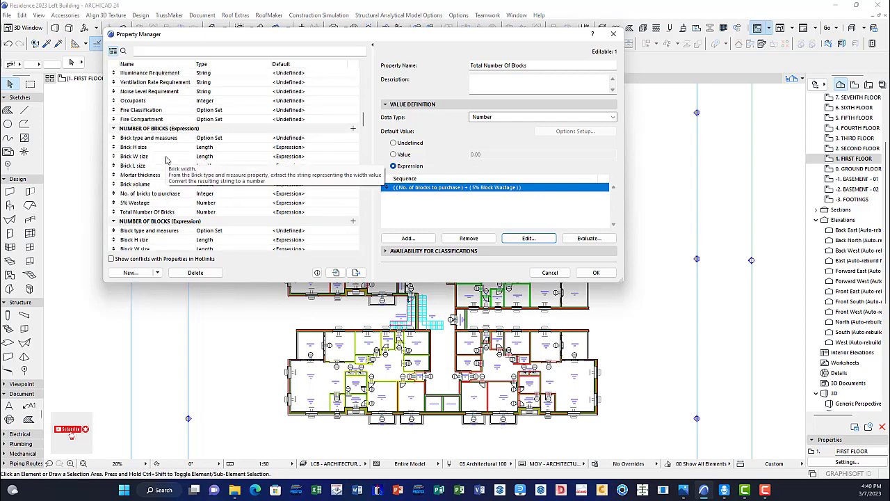
{"action": "scroll", "coordinate": [167, 160], "scroll_direction": "down", "scroll_amount": 11}
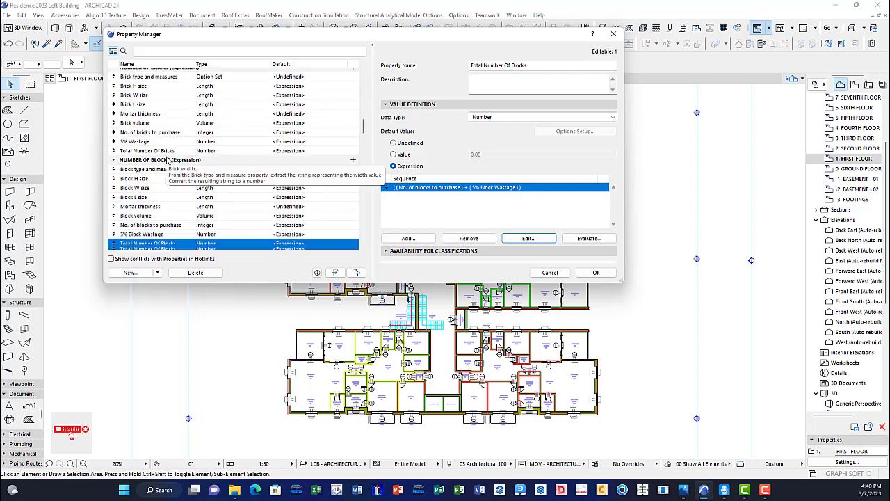
{"action": "scroll", "coordinate": [178, 185], "scroll_direction": "down", "scroll_amount": 8}
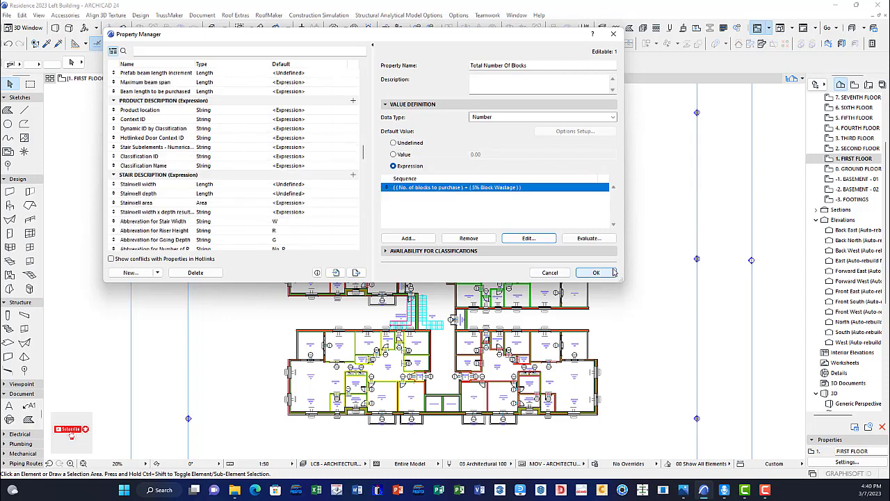
{"action": "left_click", "coordinate": [549, 272]}
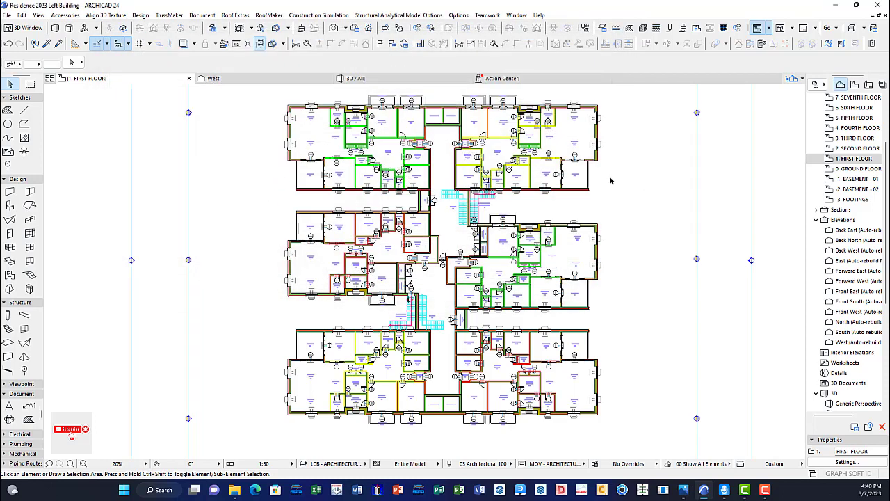
{"action": "scroll", "coordinate": [596, 182], "scroll_direction": "down", "scroll_amount": 3}
{"action": "mouse_move", "coordinate": [630, 191]}
{"action": "middle_mouse_down"}
{"action": "mouse_move", "coordinate": [561, 239]}
{"action": "mouse_move", "coordinate": [557, 223]}
{"action": "middle_mouse_up"}
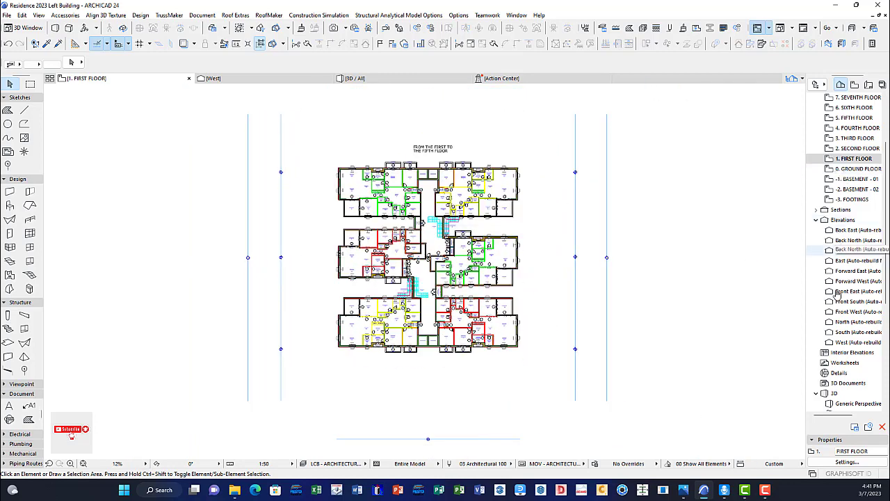
{"action": "scroll", "coordinate": [838, 315], "scroll_direction": "down", "scroll_amount": 2}
{"action": "scroll", "coordinate": [332, 158], "scroll_direction": "up", "scroll_amount": 4}
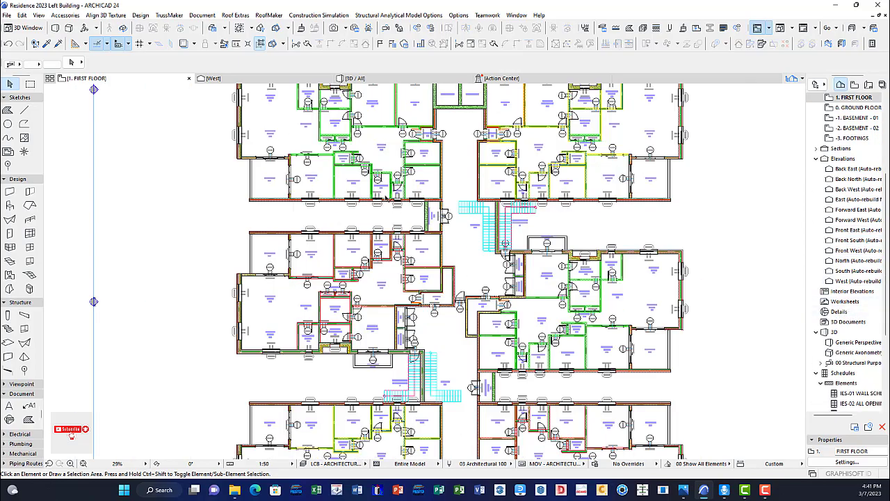
{"action": "scroll", "coordinate": [332, 158], "scroll_direction": "up", "scroll_amount": 9}
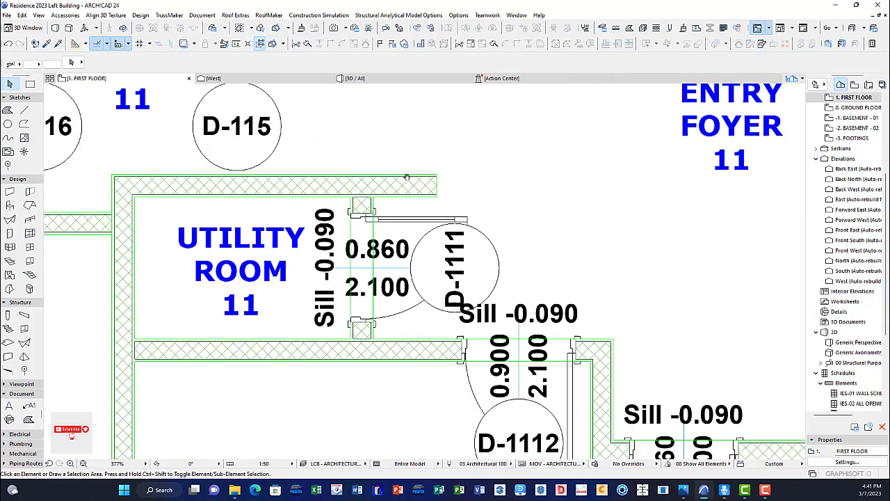
Examine the Elements and Components schedules in the project map and expand the Surfaces schedules, with the full schedule names in view.
{"action": "scroll", "coordinate": [855, 215], "scroll_direction": "down", "scroll_amount": 4}
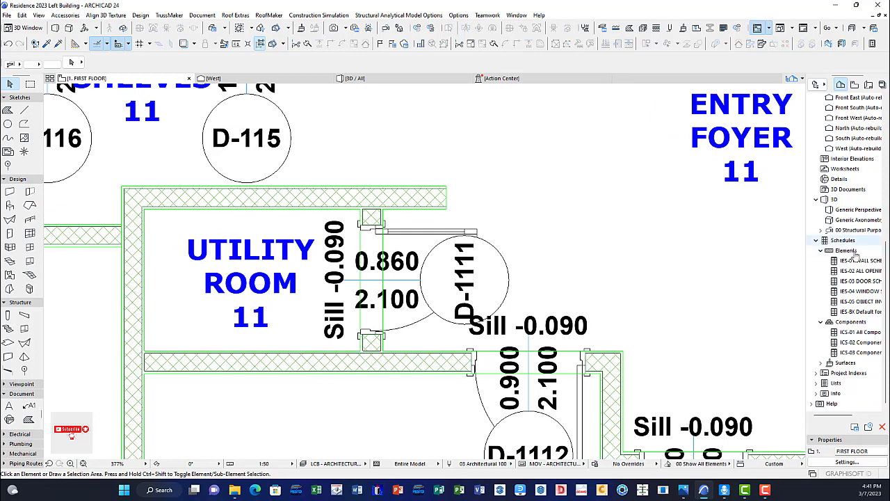
{"action": "left_click", "coordinate": [816, 240]}
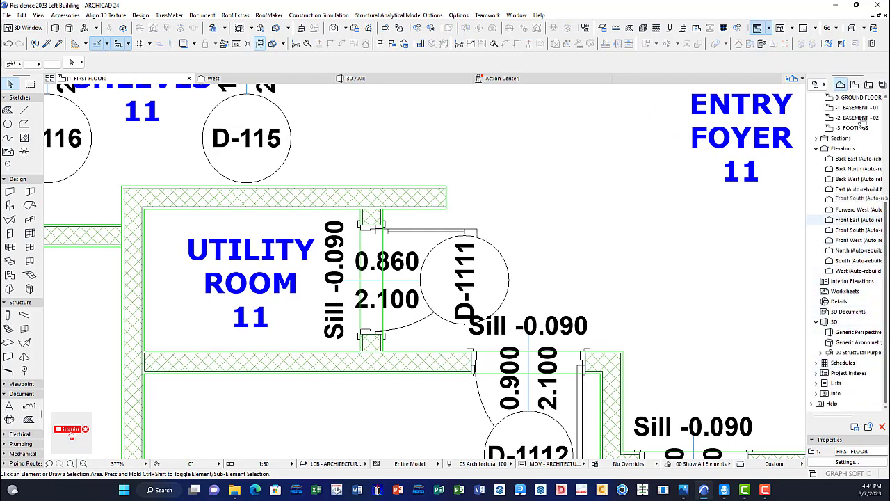
{"action": "left_click", "coordinate": [817, 364]}
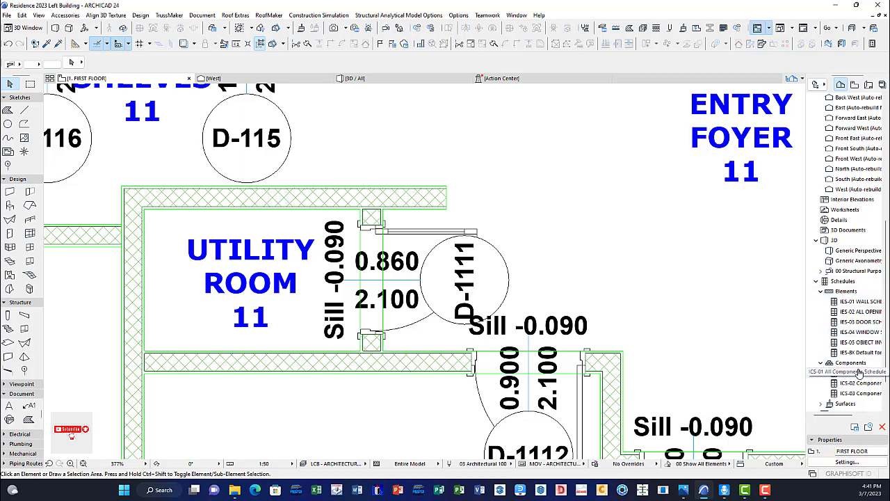
{"action": "scroll", "coordinate": [853, 389], "scroll_direction": "down", "scroll_amount": 2}
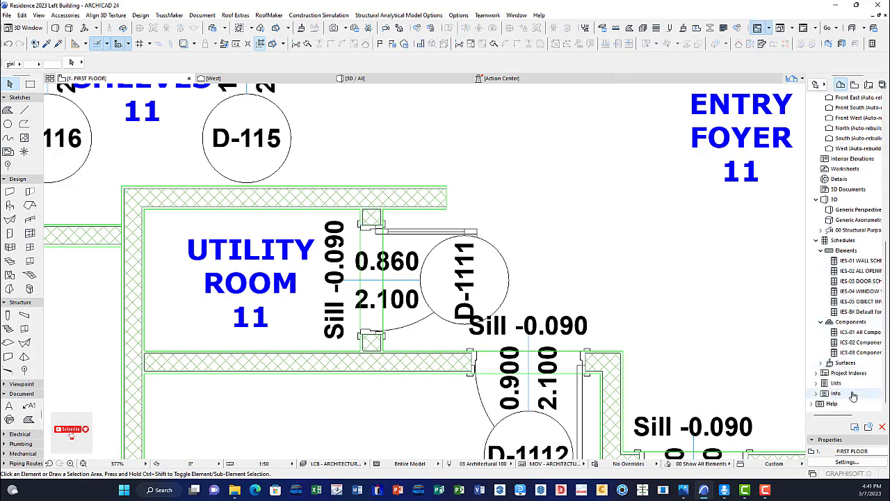
{"action": "left_click", "coordinate": [823, 363]}
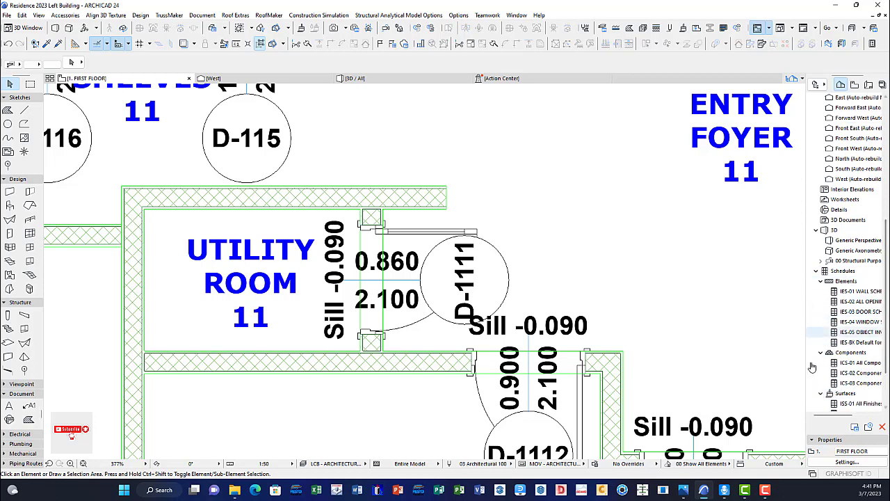
{"action": "left_click_drag", "start_coordinate": [821, 417], "coordinate": [832, 418]}
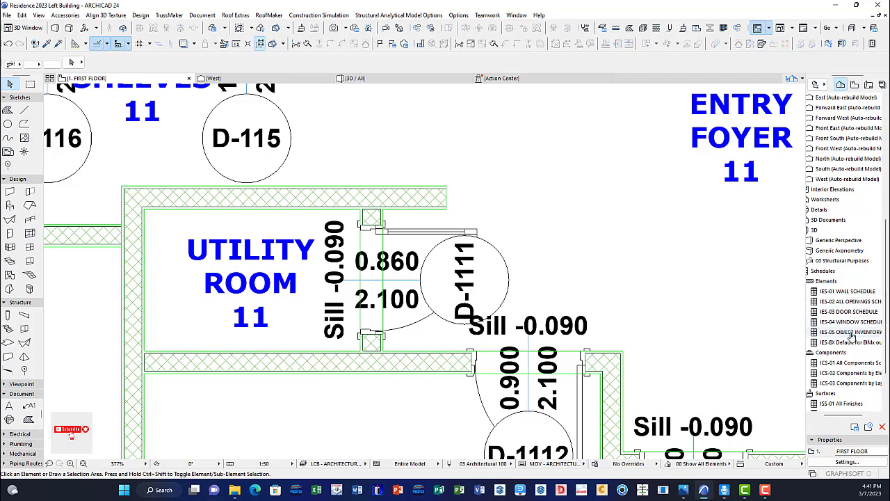
Open the IES-01 WALL SCHEDULE from the Elements schedules in the project map.
{"action": "scroll", "coordinate": [865, 338], "scroll_direction": "down", "scroll_amount": 5}
{"action": "scroll", "coordinate": [685, 284], "scroll_direction": "down", "scroll_amount": 2}
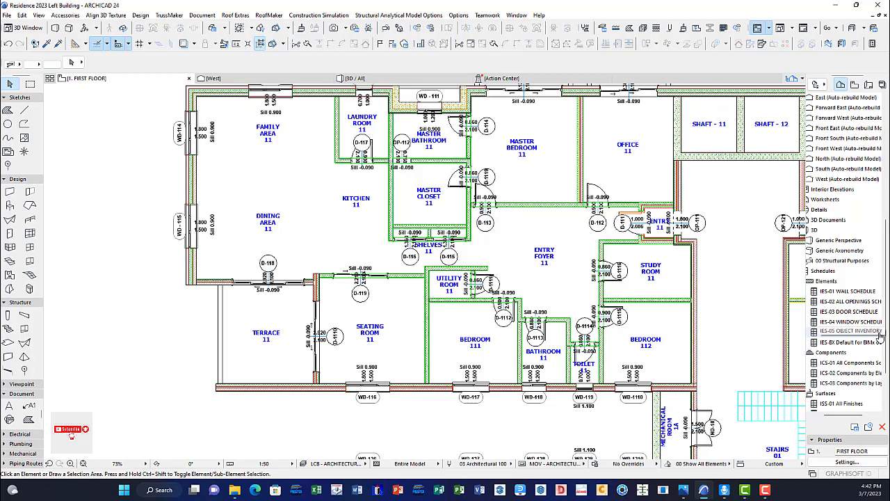
{"action": "scroll", "coordinate": [844, 209], "scroll_direction": "up", "scroll_amount": 8}
{"action": "scroll", "coordinate": [854, 147], "scroll_direction": "down", "scroll_amount": 10}
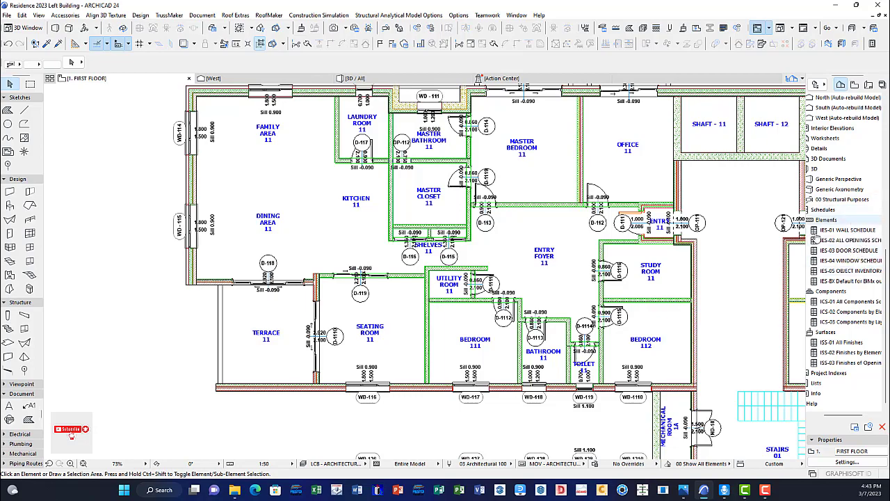
{"action": "middle_click_drag", "start_coordinate": [739, 261], "coordinate": [735, 287]}
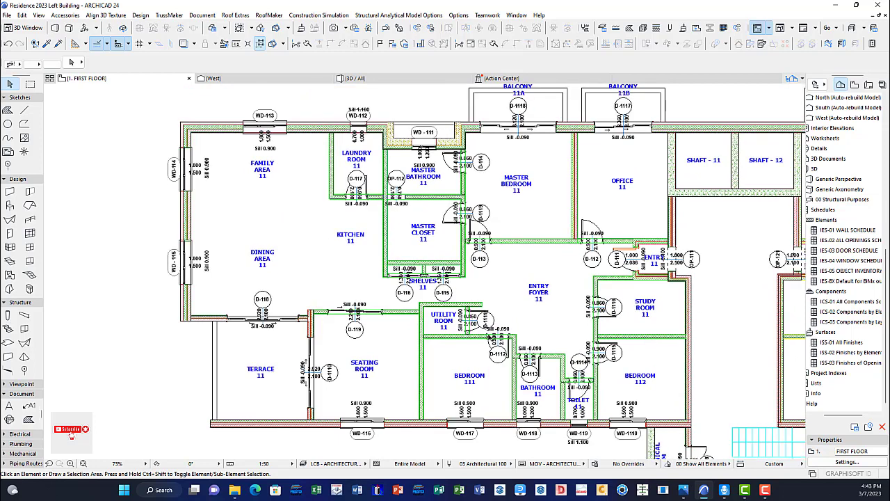
{"action": "middle_click_drag", "start_coordinate": [724, 322], "coordinate": [716, 321]}
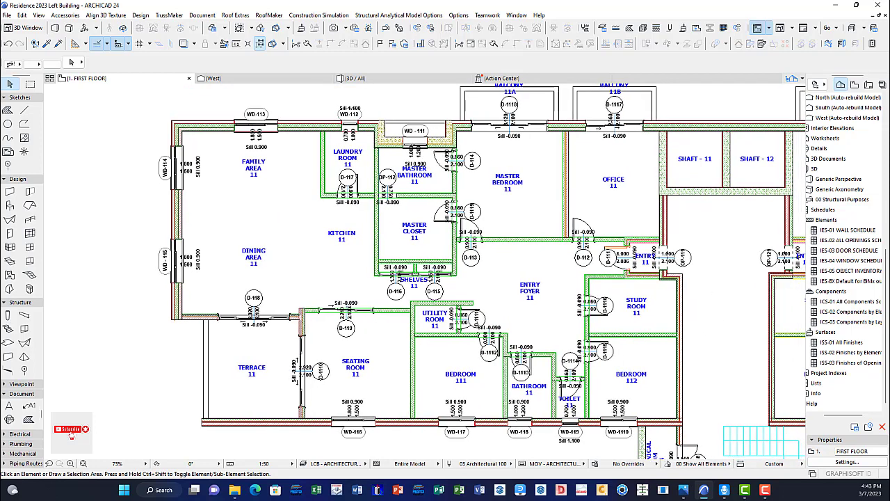
{"action": "left_click", "coordinate": [846, 232]}
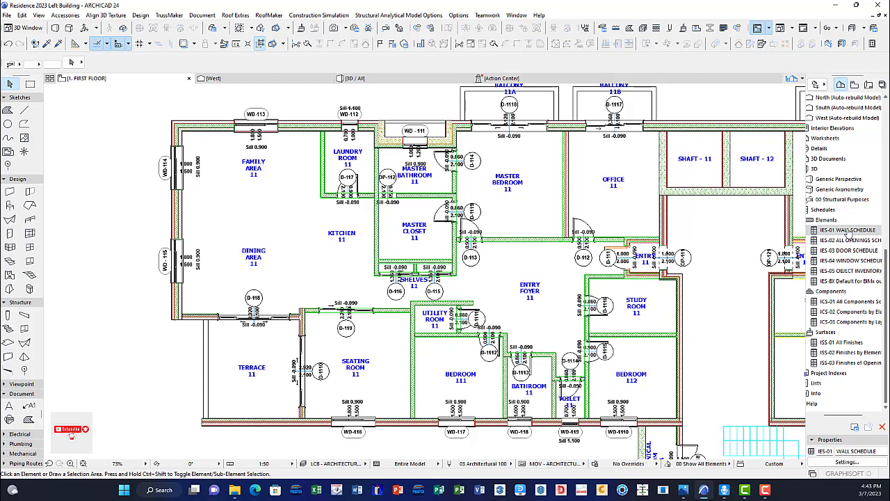
{"action": "double_click", "coordinate": [846, 233]}
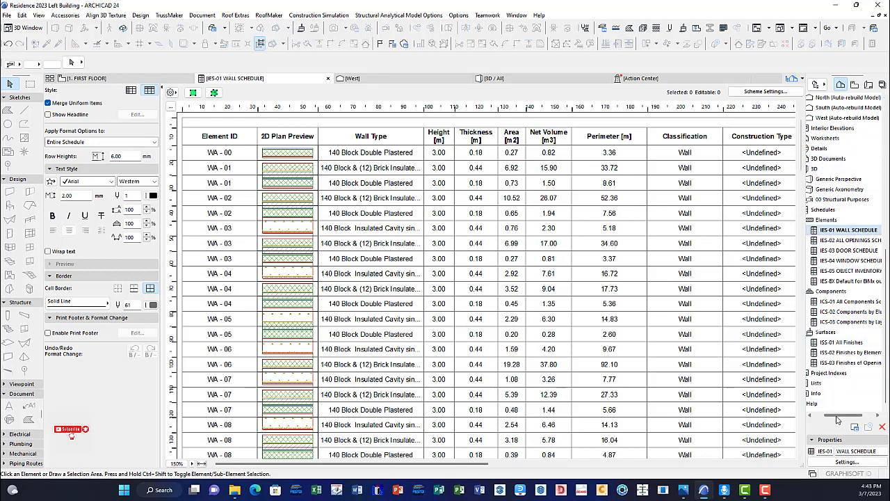
Review the wall schedule's rows and its columns from Element ID through Thermal Transmittance.
{"action": "left_click_drag", "start_coordinate": [837, 419], "coordinate": [822, 420]}
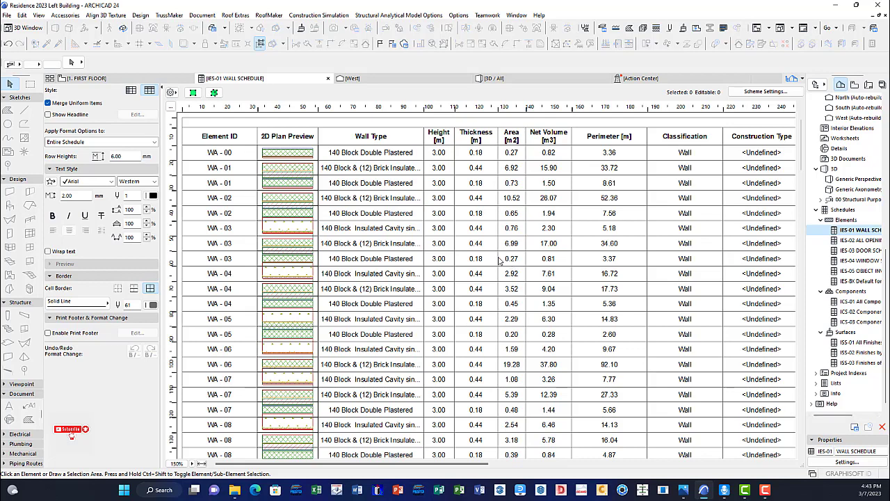
{"action": "scroll", "coordinate": [483, 463], "scroll_direction": "down", "scroll_amount": 10}
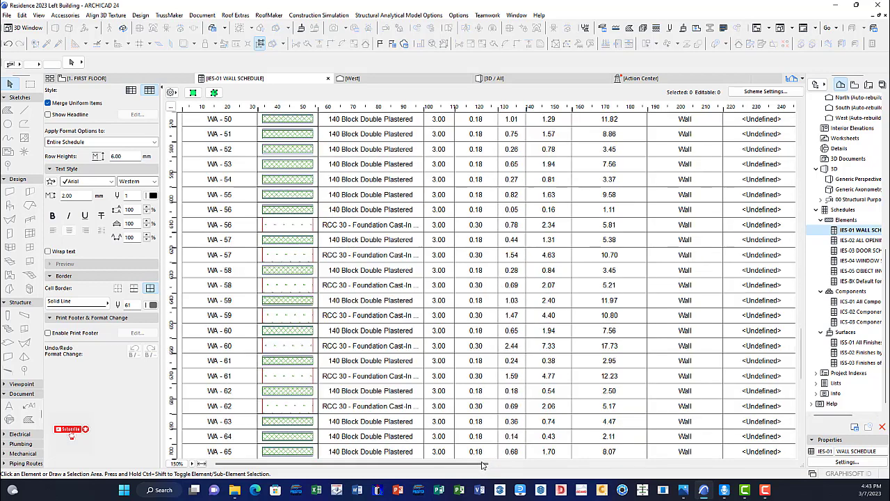
{"action": "left_click_drag", "start_coordinate": [483, 464], "coordinate": [242, 438]}
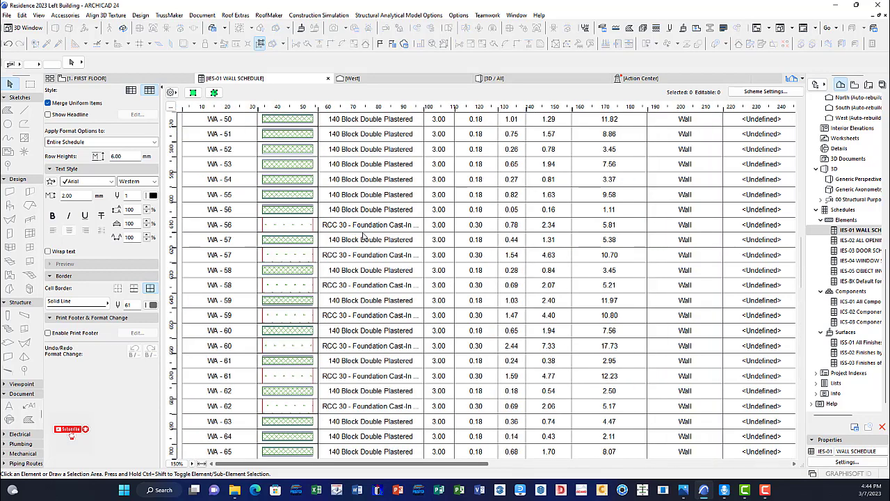
{"action": "scroll", "coordinate": [363, 236], "scroll_direction": "up", "scroll_amount": 10}
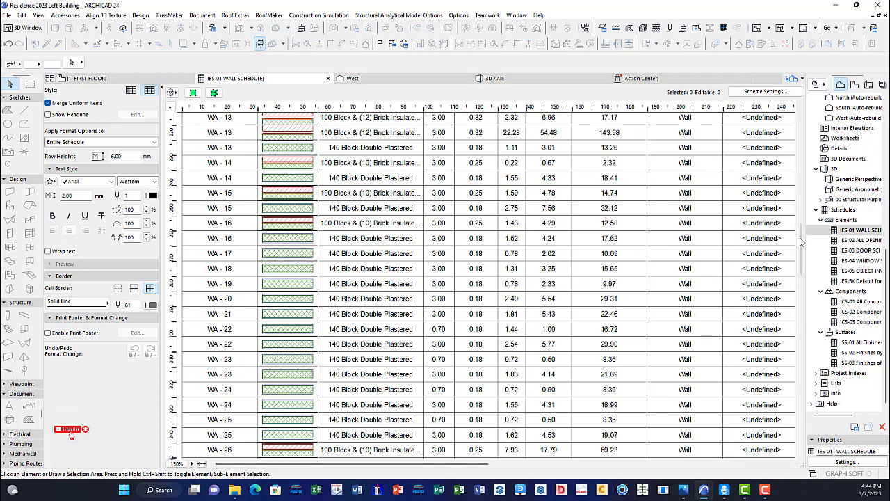
{"action": "left_click_drag", "start_coordinate": [799, 220], "coordinate": [799, 124]}
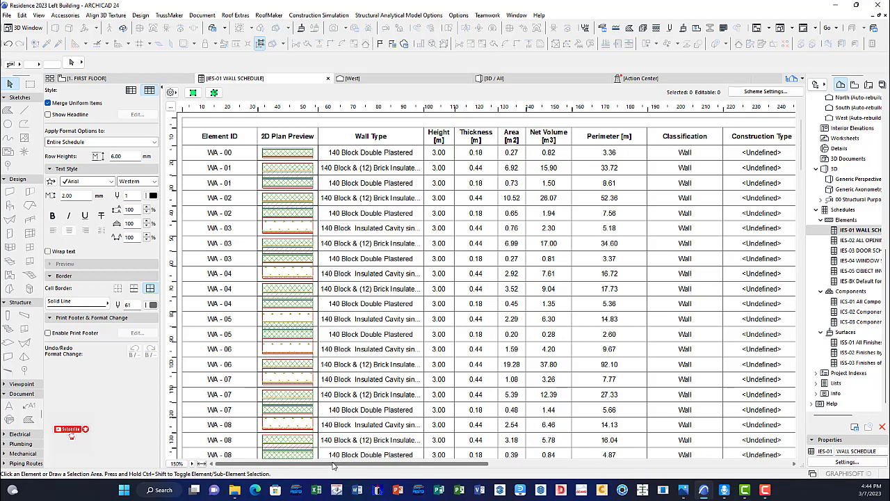
{"action": "left_click_drag", "start_coordinate": [332, 466], "coordinate": [357, 466]}
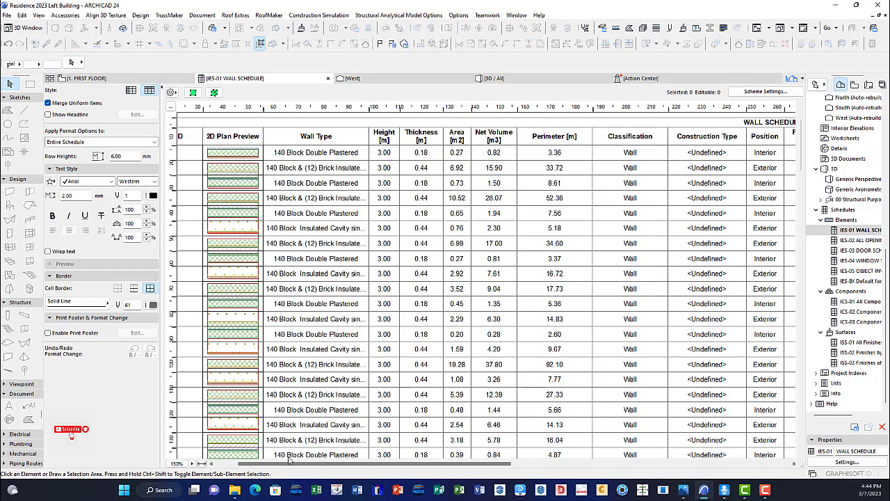
{"action": "left_click_drag", "start_coordinate": [290, 461], "coordinate": [270, 462]}
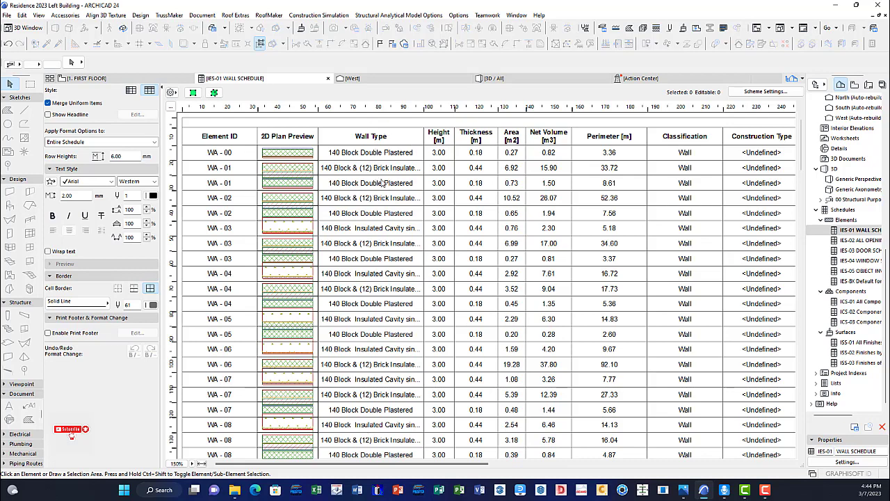
{"action": "scroll", "coordinate": [442, 132], "scroll_direction": "down", "scroll_amount": 4}
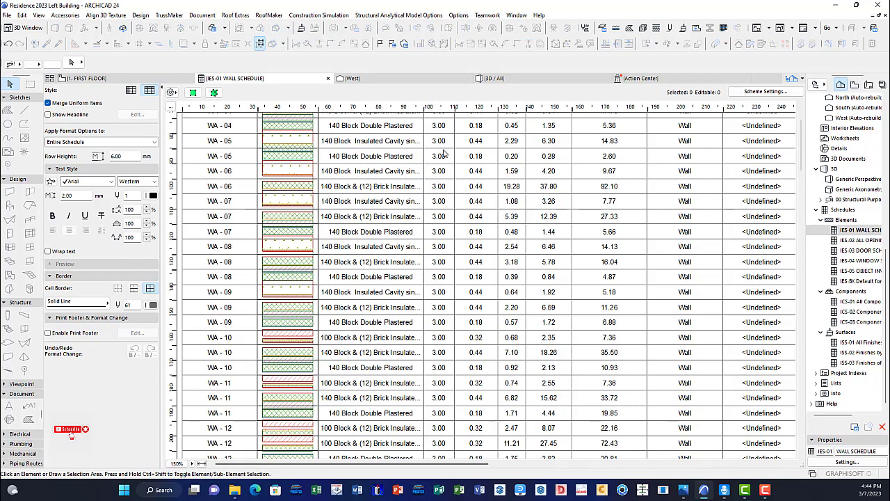
{"action": "scroll", "coordinate": [443, 153], "scroll_direction": "up", "scroll_amount": 4}
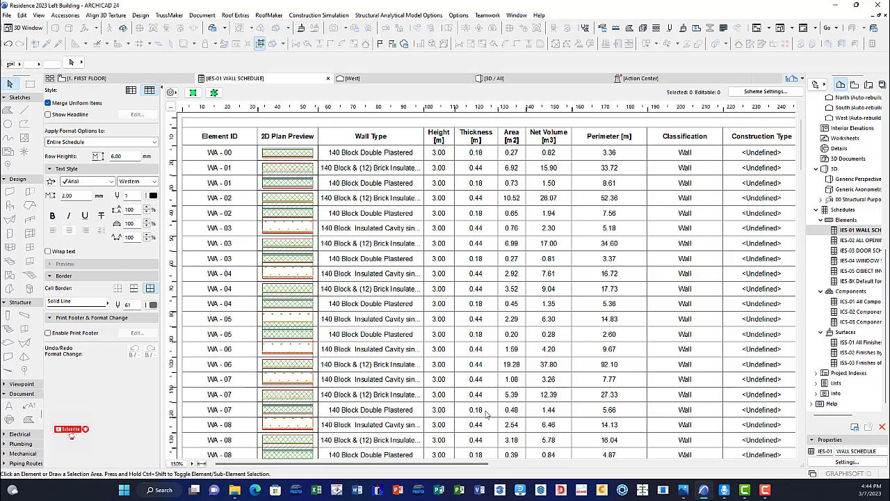
{"action": "left_click_drag", "start_coordinate": [485, 466], "coordinate": [580, 466]}
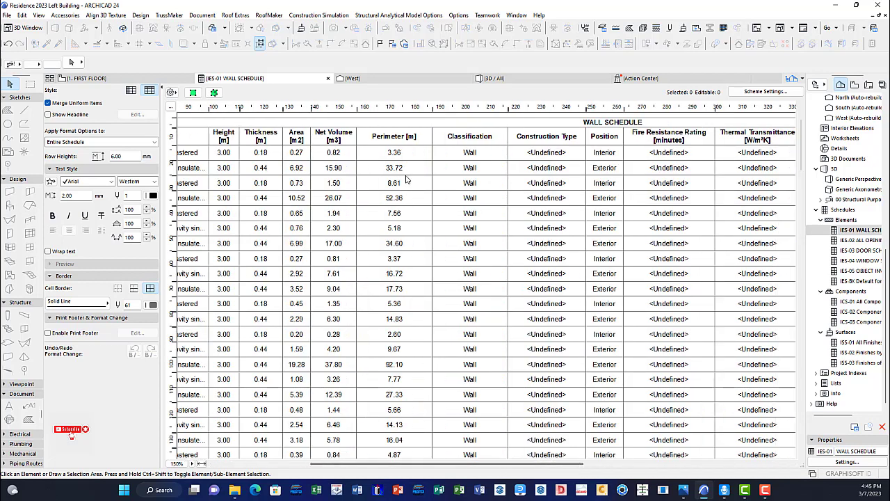
Examine the options offered for the first wall's Construction Type, Position and Fire Resistance Rating.
{"action": "left_click", "coordinate": [578, 153]}
{"action": "left_click", "coordinate": [582, 153]}
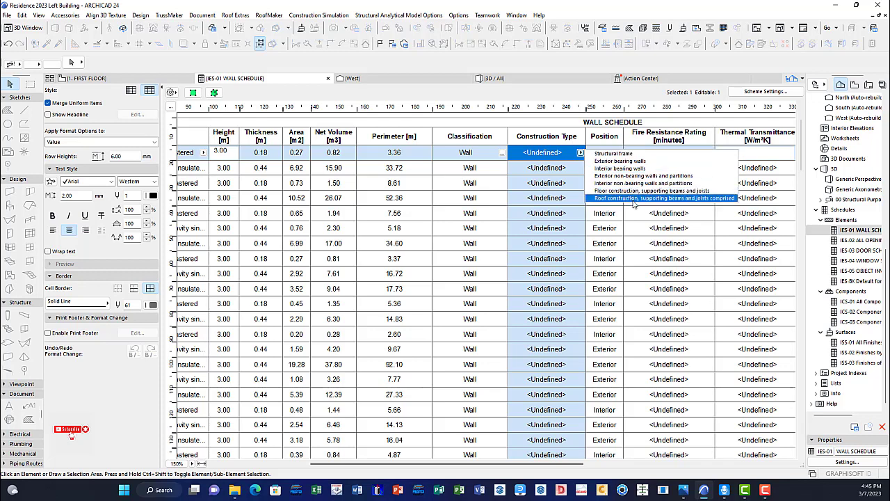
{"action": "left_click", "coordinate": [549, 117]}
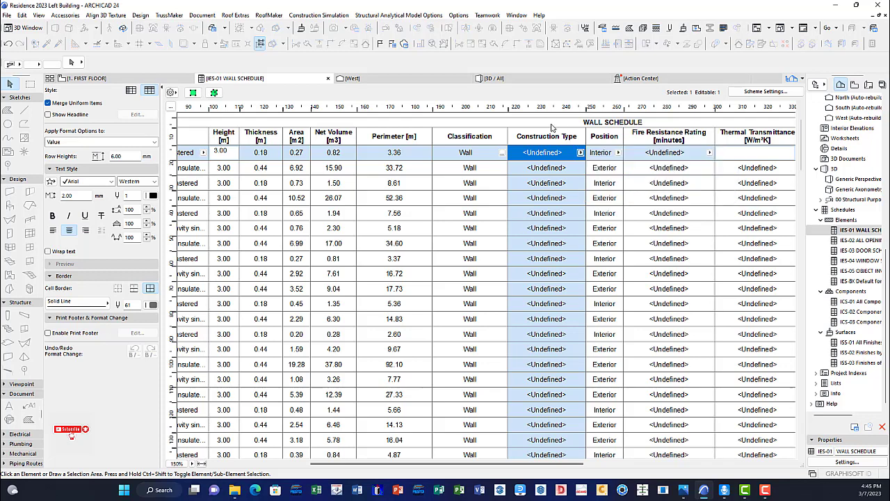
{"action": "left_click", "coordinate": [619, 153]}
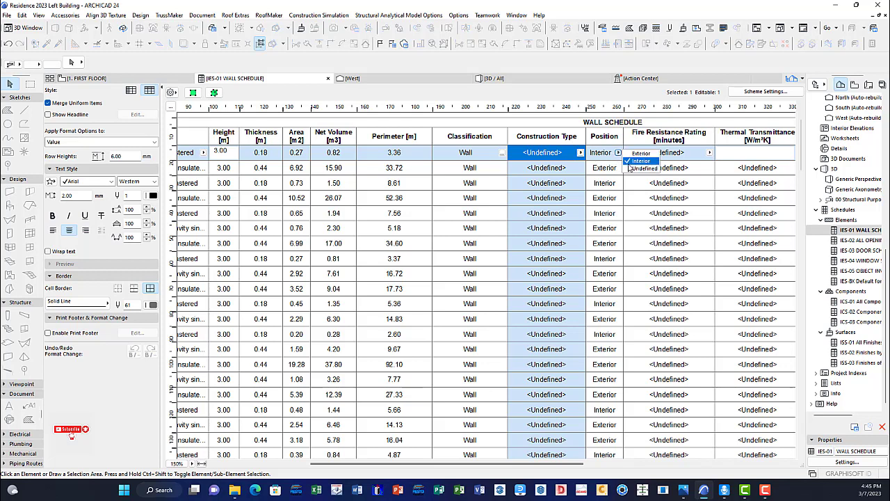
{"action": "left_click", "coordinate": [613, 163]}
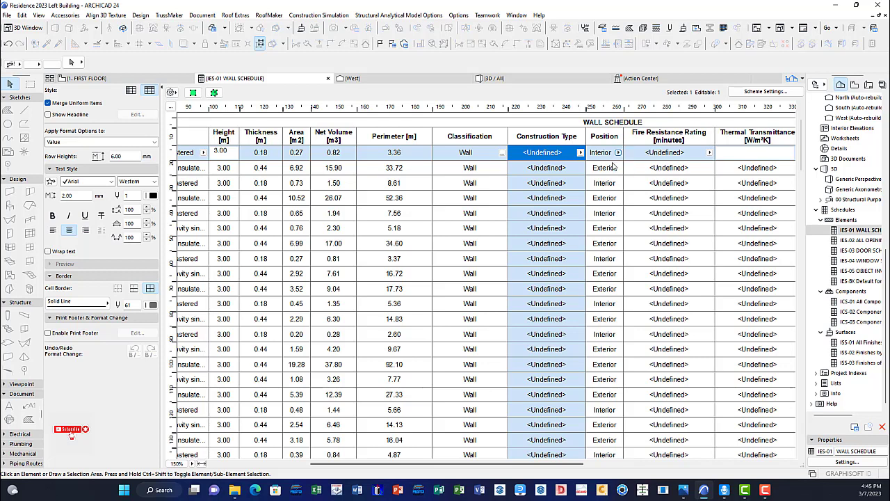
{"action": "left_click", "coordinate": [708, 154]}
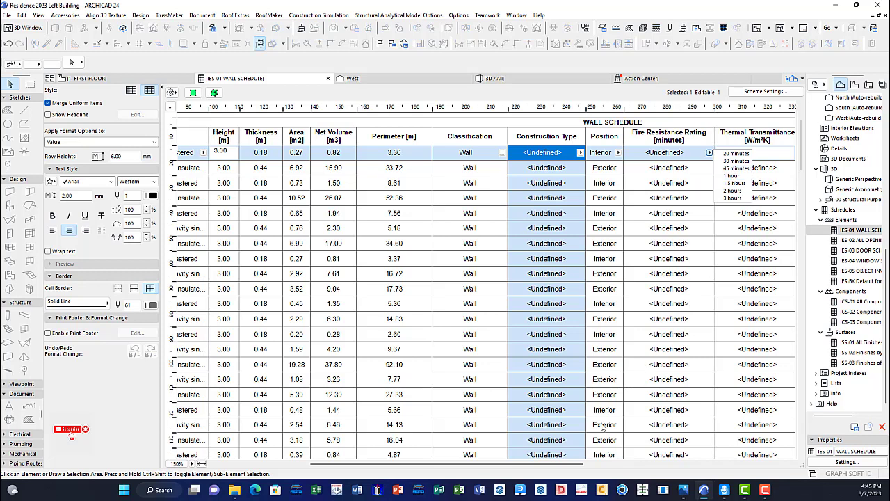
{"action": "left_click", "coordinate": [608, 462]}
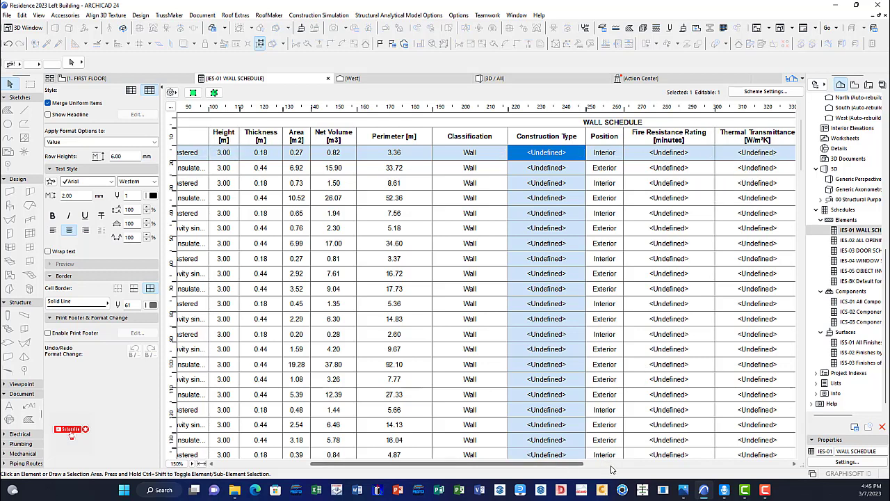
Bring the remaining schedule columns into view and open the second and third walls' Thermal Transmittance cells for editing.
{"action": "left_click", "coordinate": [590, 465]}
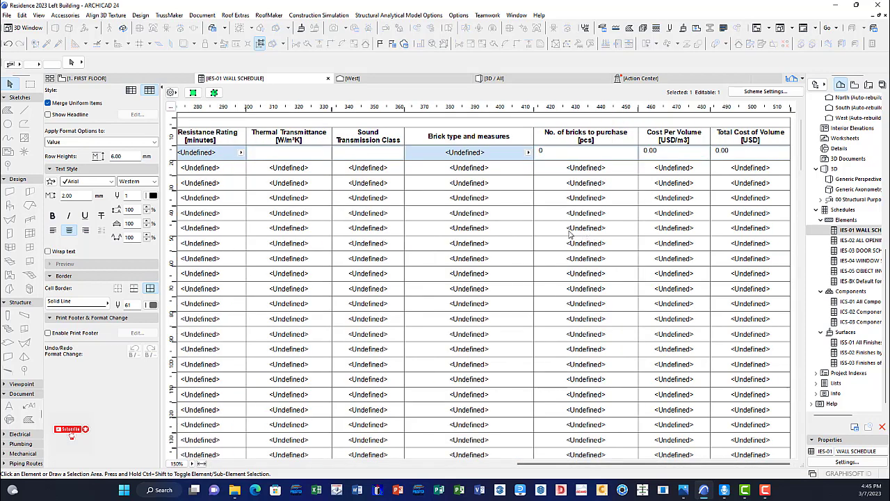
{"action": "left_click", "coordinate": [304, 169]}
{"action": "left_click", "coordinate": [296, 170]}
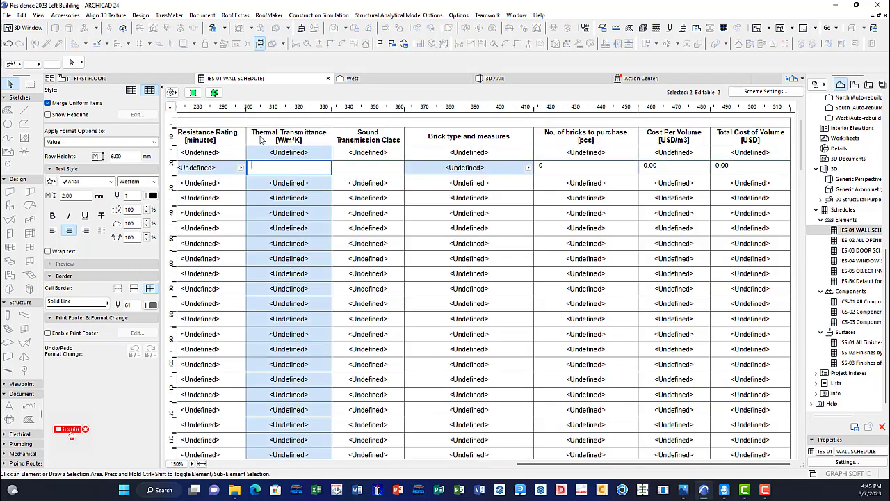
{"action": "left_click", "coordinate": [313, 184]}
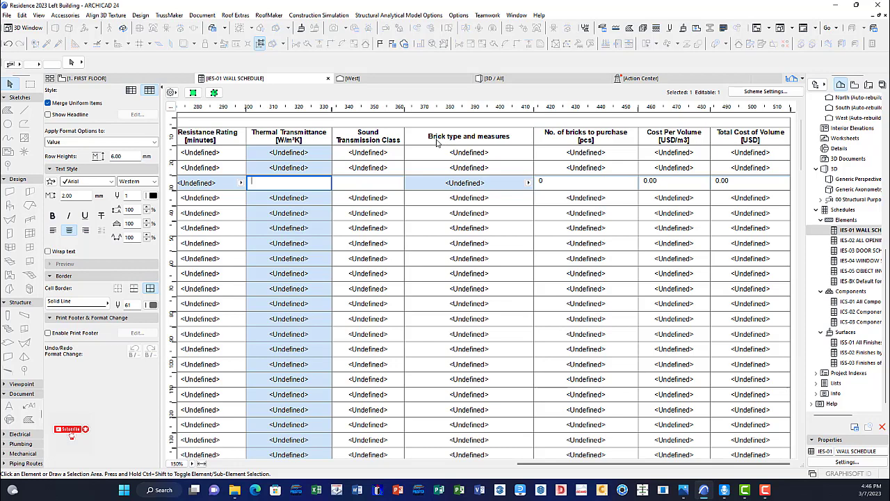
Examine the brick sizes offered under Brick type and measures and open a No. of bricks to purchase cell for editing.
{"action": "left_click", "coordinate": [528, 182]}
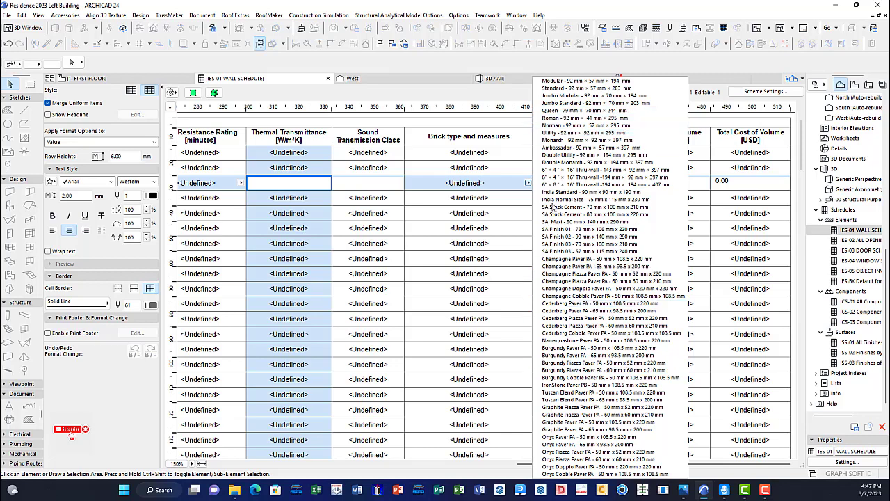
{"action": "left_click", "coordinate": [483, 91]}
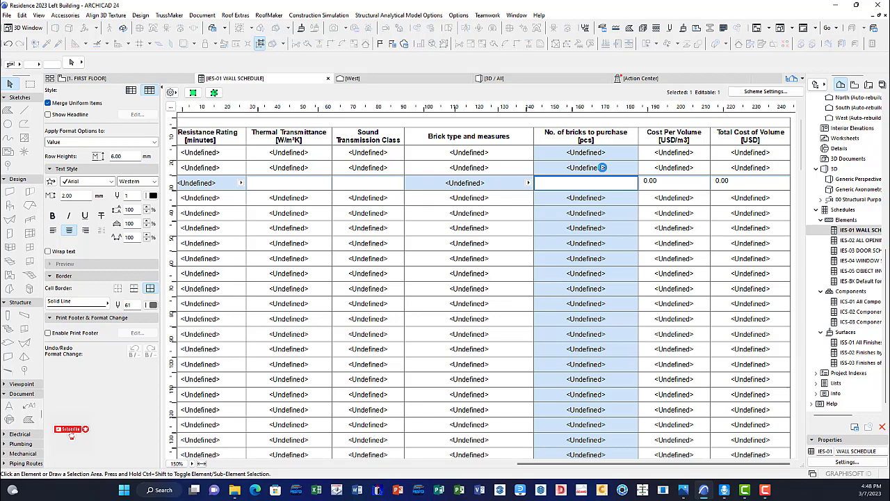
{"action": "type", "text": "0"}
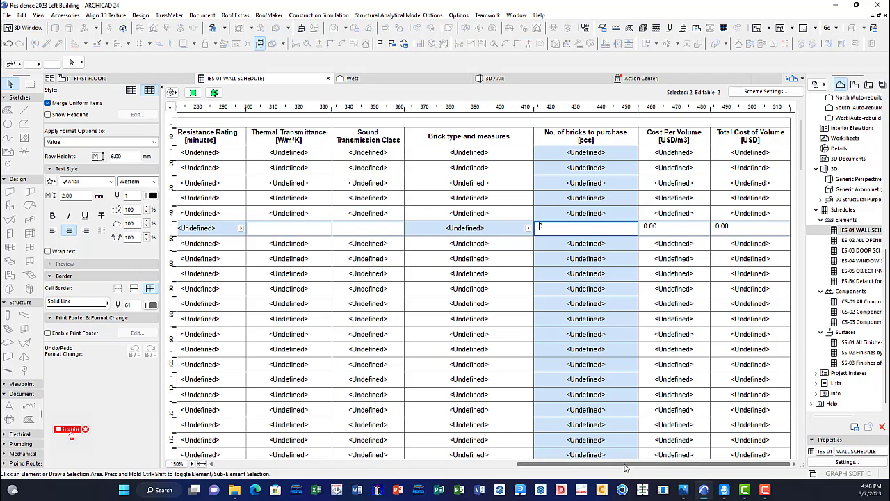
Select wall WA - 70 through its 2D plan preview in the schedule, show it in 3D and inspect its surroundings.
{"action": "left_click_drag", "start_coordinate": [624, 463], "coordinate": [348, 462]}
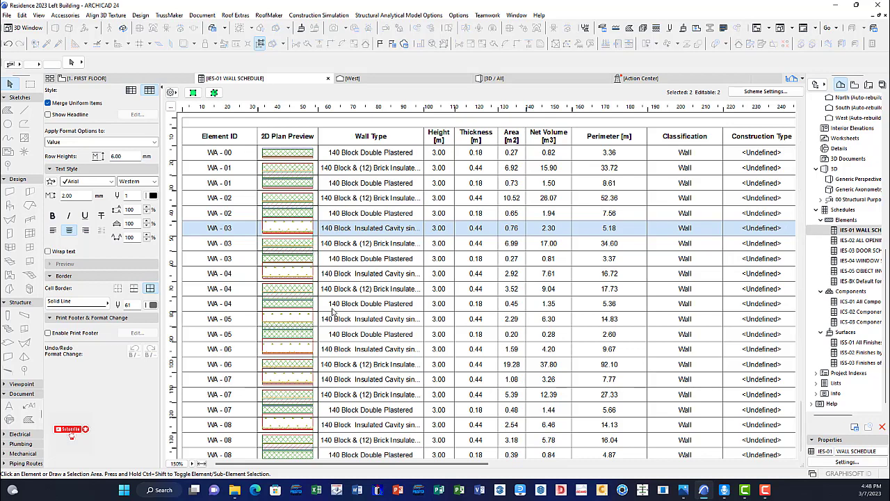
{"action": "scroll", "coordinate": [313, 249], "scroll_direction": "down", "scroll_amount": 20}
{"action": "scroll", "coordinate": [272, 210], "scroll_direction": "up", "scroll_amount": 4}
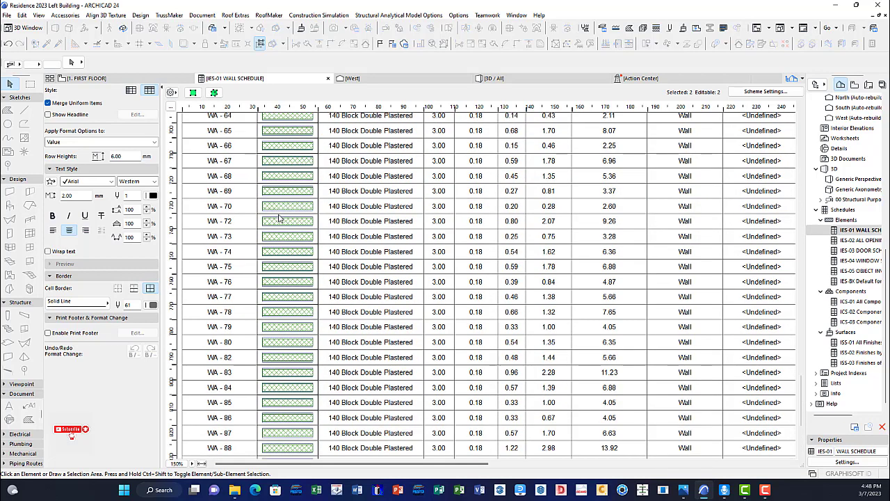
{"action": "left_click", "coordinate": [295, 209]}
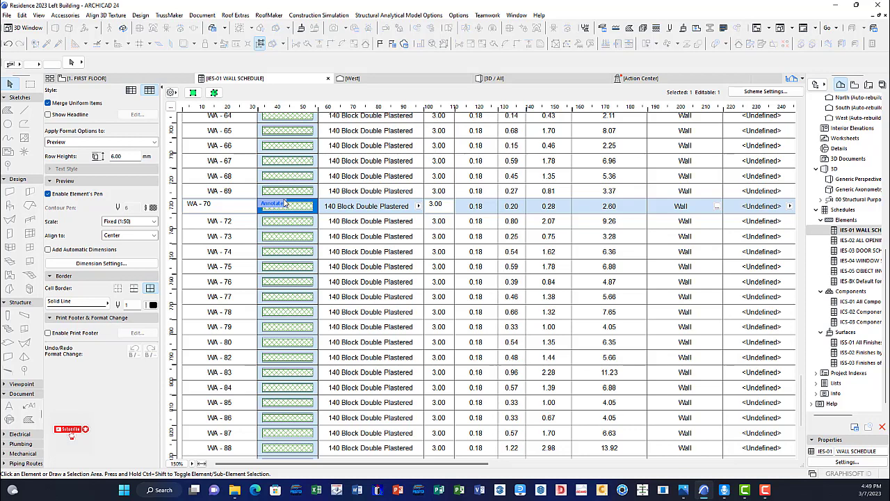
{"action": "left_click", "coordinate": [215, 94]}
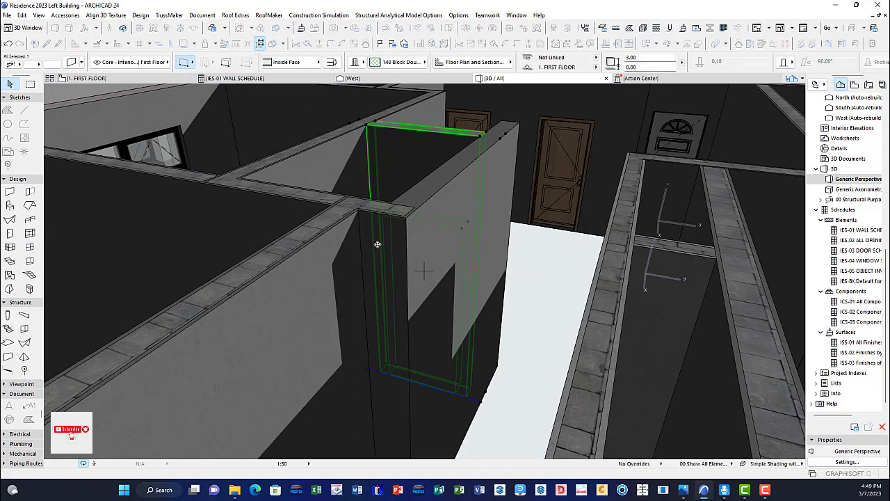
{"action": "middle_click_drag", "start_coordinate": [375, 288], "coordinate": [369, 322]}
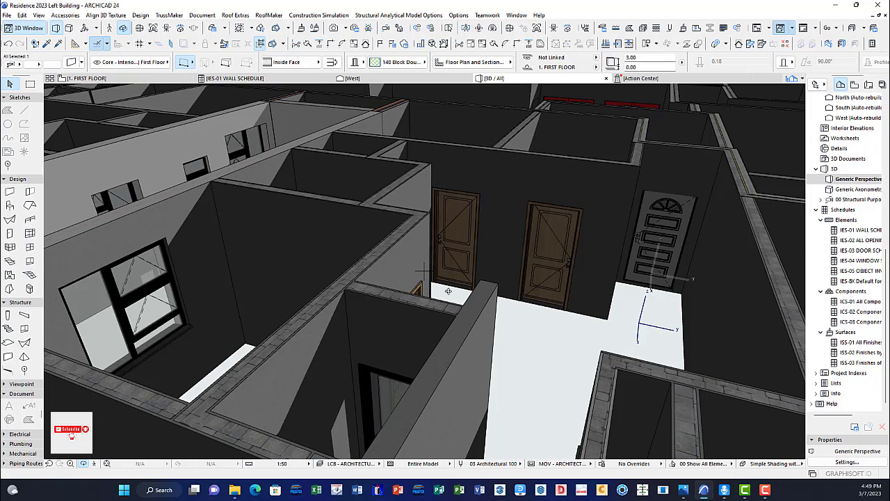
{"action": "scroll", "coordinate": [383, 325], "scroll_direction": "up", "scroll_amount": 3}
{"action": "scroll", "coordinate": [353, 325], "scroll_direction": "down", "scroll_amount": 5}
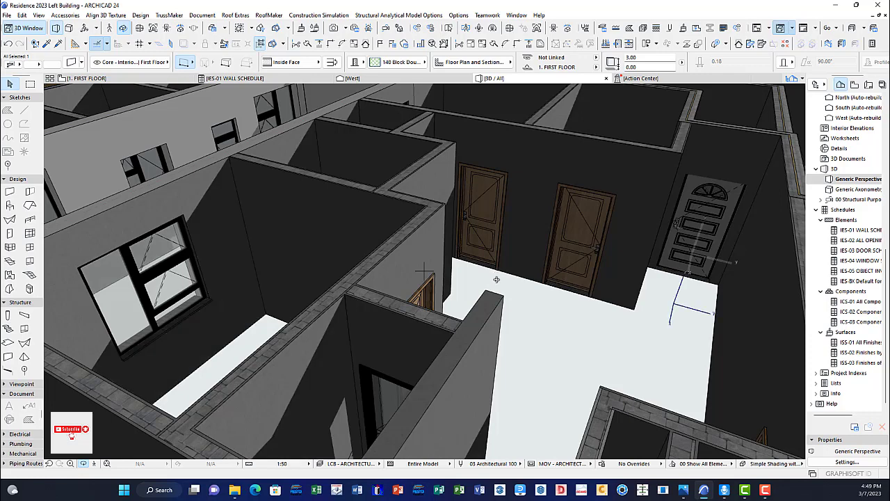
{"action": "key", "text": "Escape"}
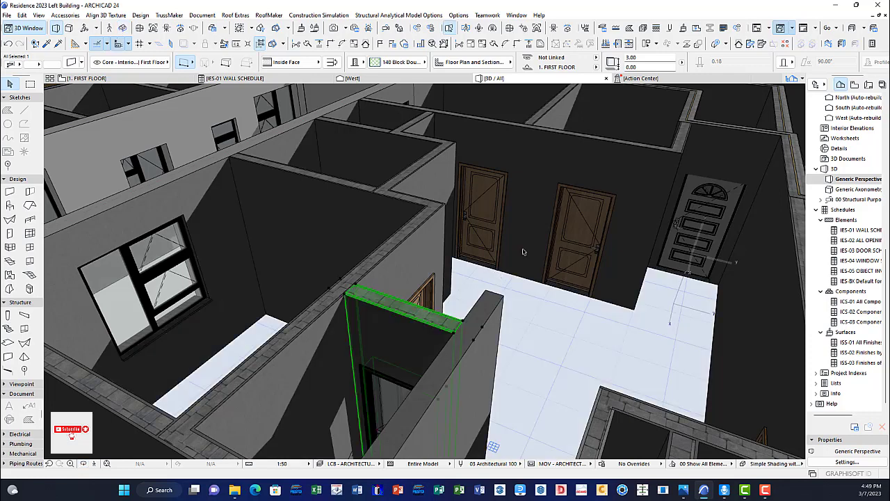
Return to the wall schedule and review its brick and cost columns and its rows down to the net volume total.
{"action": "left_click", "coordinate": [245, 78]}
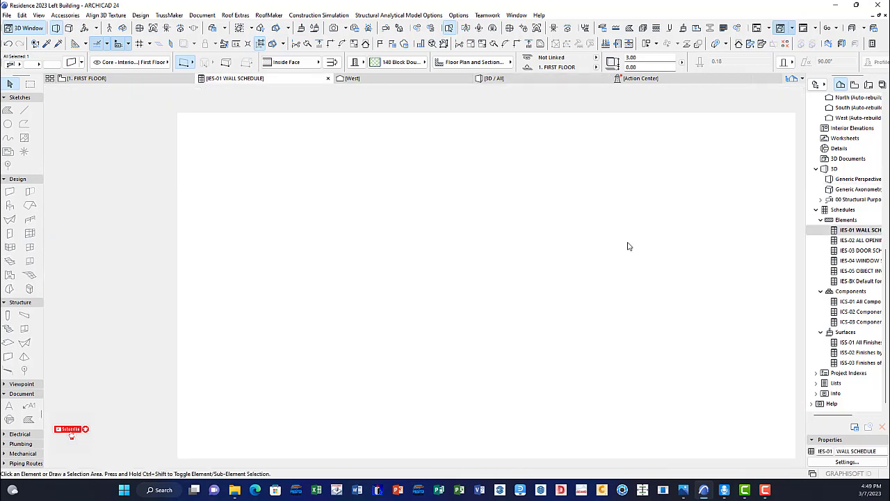
{"action": "left_click", "coordinate": [361, 206]}
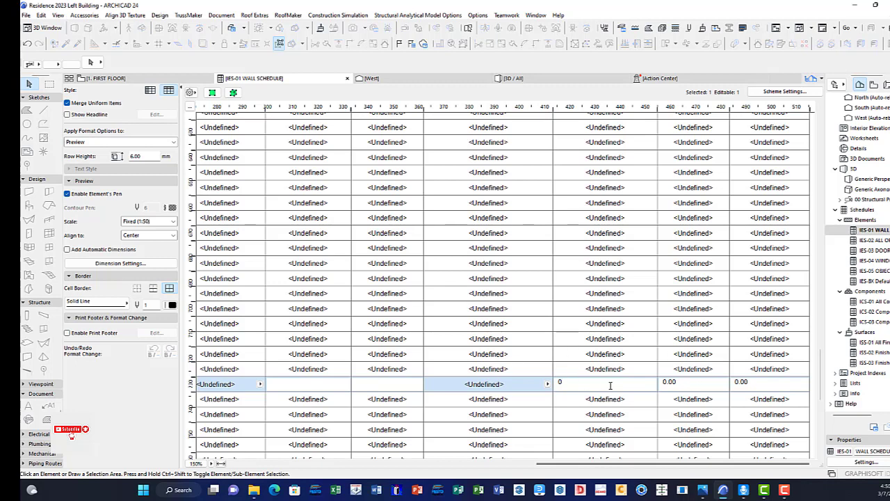
{"action": "scroll", "coordinate": [606, 291], "scroll_direction": "up", "scroll_amount": 10}
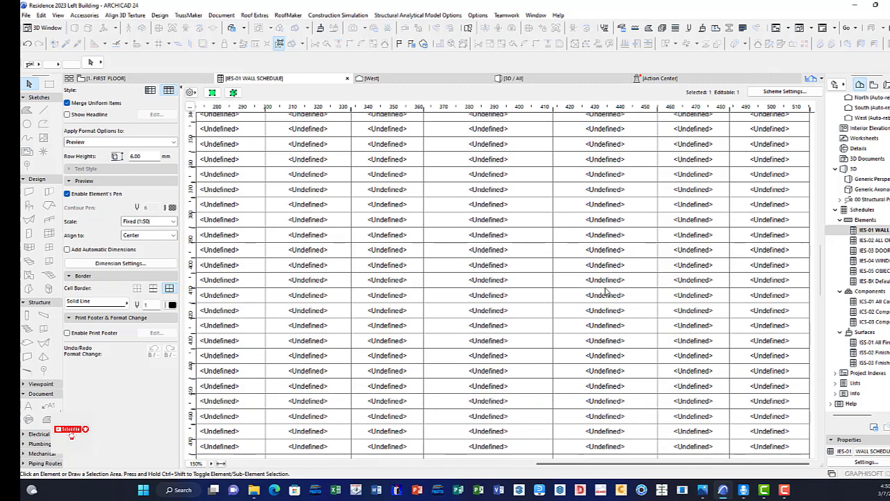
{"action": "scroll", "coordinate": [606, 292], "scroll_direction": "down", "scroll_amount": 1}
{"action": "scroll", "coordinate": [606, 292], "scroll_direction": "up", "scroll_amount": 10}
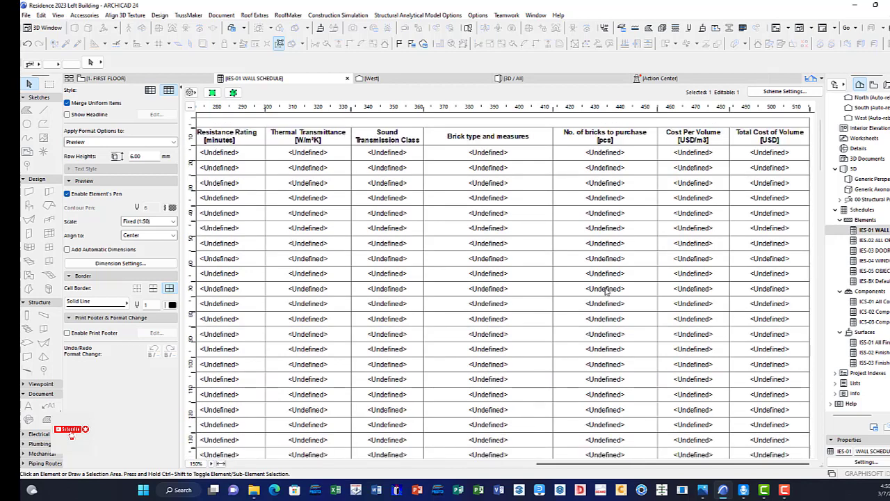
{"action": "scroll", "coordinate": [336, 280], "scroll_direction": "left", "scroll_amount": 5}
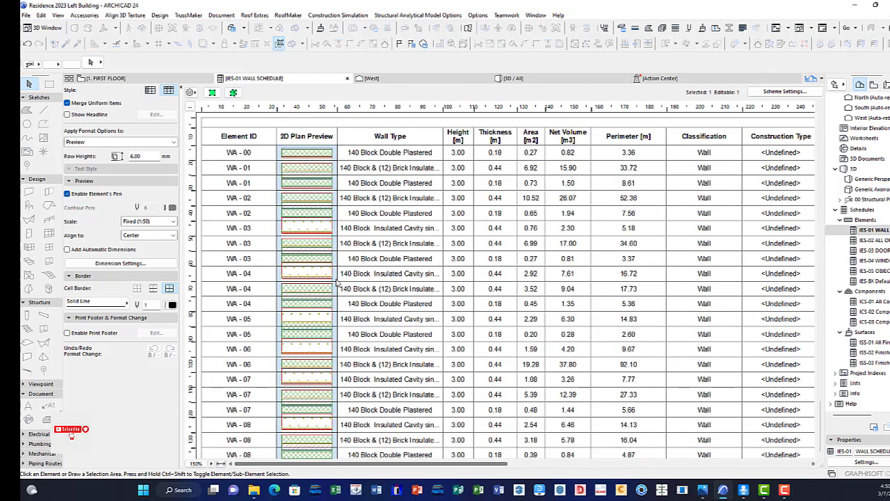
{"action": "scroll", "coordinate": [336, 280], "scroll_direction": "down", "scroll_amount": 20}
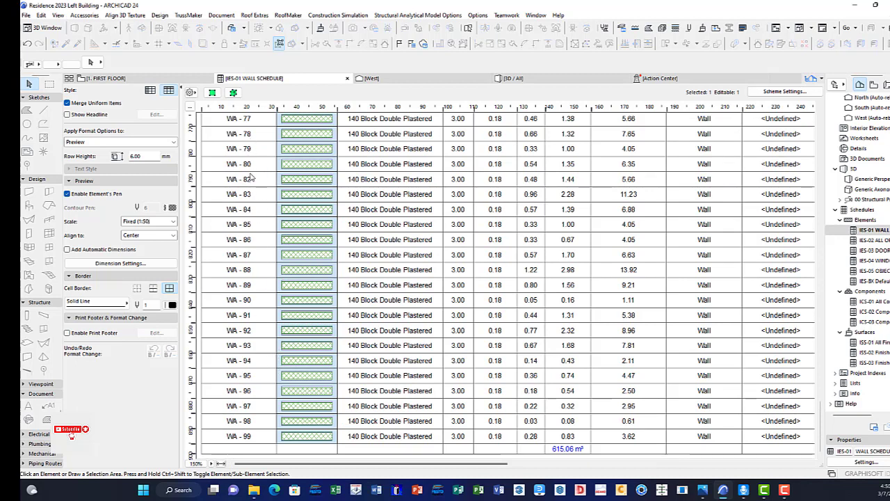
Select wall WA - 70 in the schedule and examine the sizes offered in its Brick type and measures cell.
{"action": "scroll", "coordinate": [251, 178], "scroll_direction": "up", "scroll_amount": 5}
{"action": "left_click", "coordinate": [256, 208]}
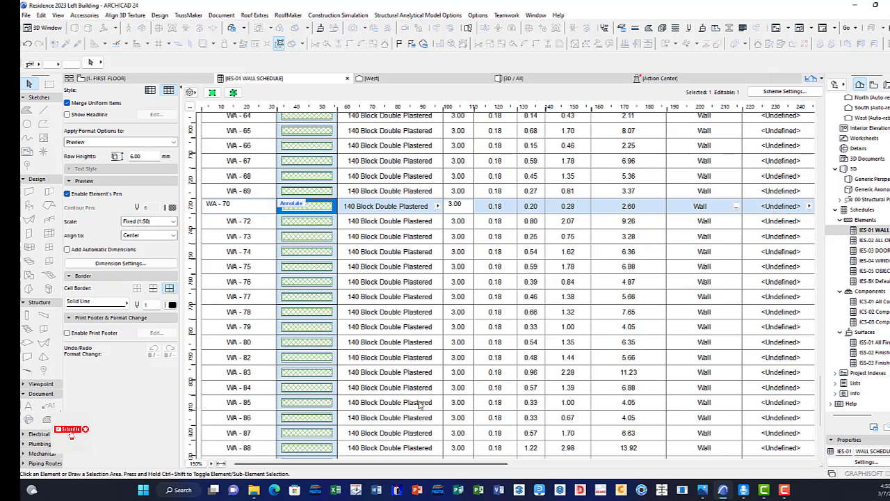
{"action": "left_click_drag", "start_coordinate": [423, 465], "coordinate": [767, 464]}
{"action": "left_click", "coordinate": [486, 206]}
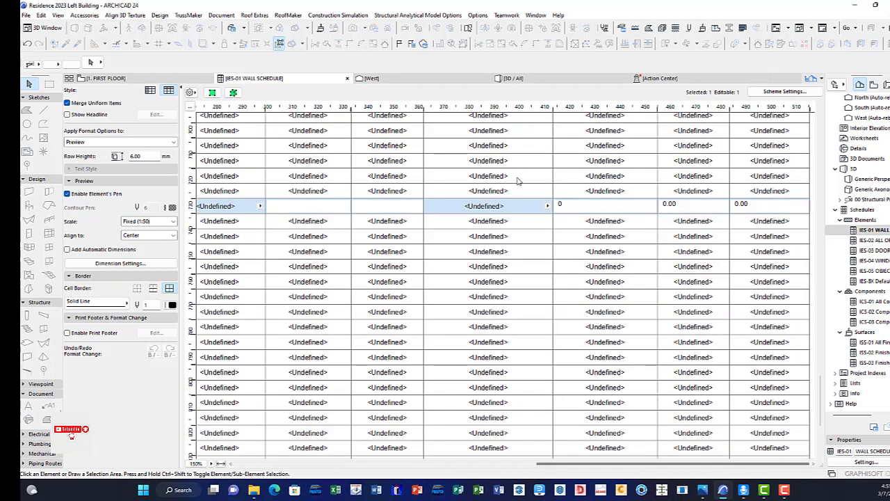
{"action": "left_click", "coordinate": [547, 206]}
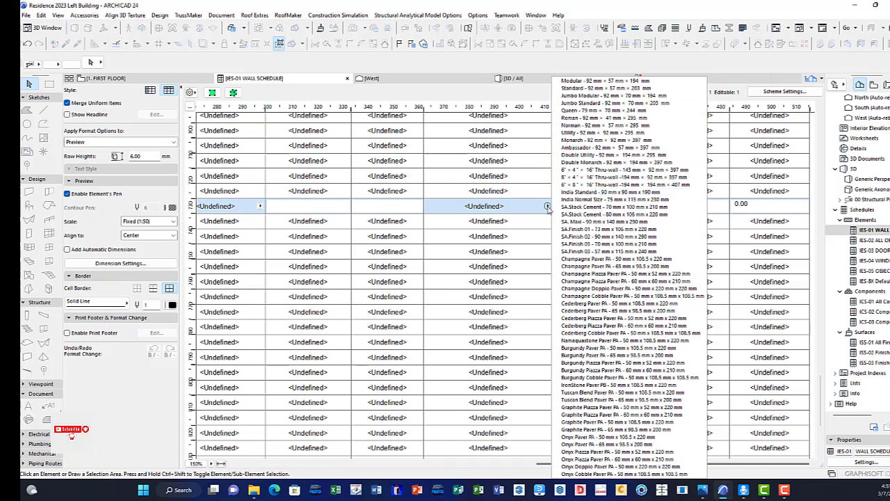
{"action": "left_click", "coordinate": [548, 206]}
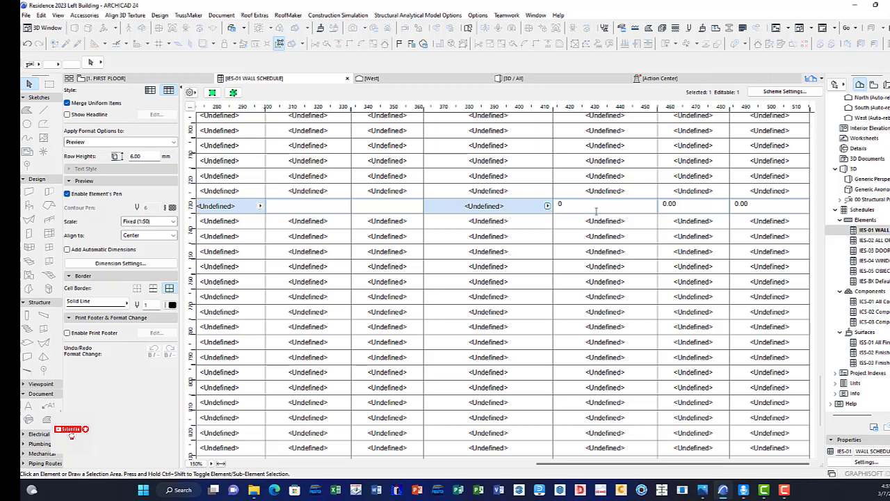
Open the No. of bricks to purchase and Cost Per Volume cells of WA - 70 and its neighbouring walls for editing.
{"action": "left_click", "coordinate": [645, 212]}
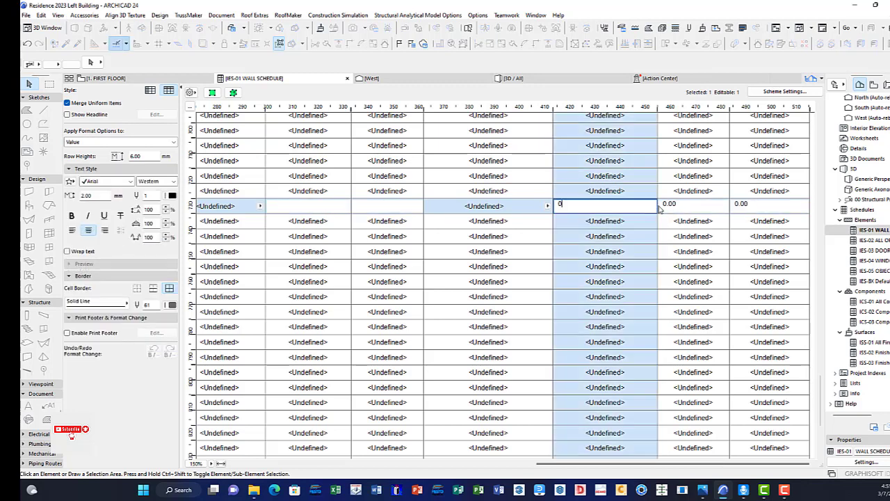
{"action": "left_click", "coordinate": [689, 205]}
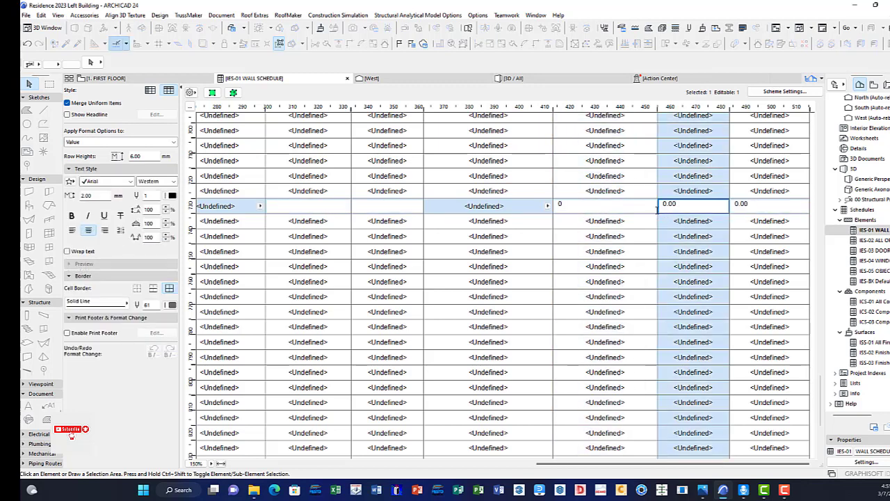
{"action": "left_click", "coordinate": [694, 228]}
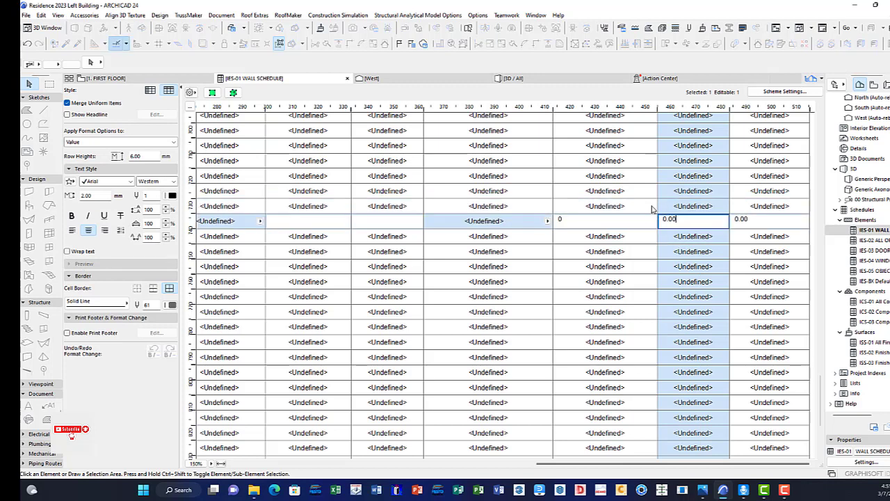
{"action": "left_click", "coordinate": [652, 207]}
{"action": "left_click", "coordinate": [652, 206]}
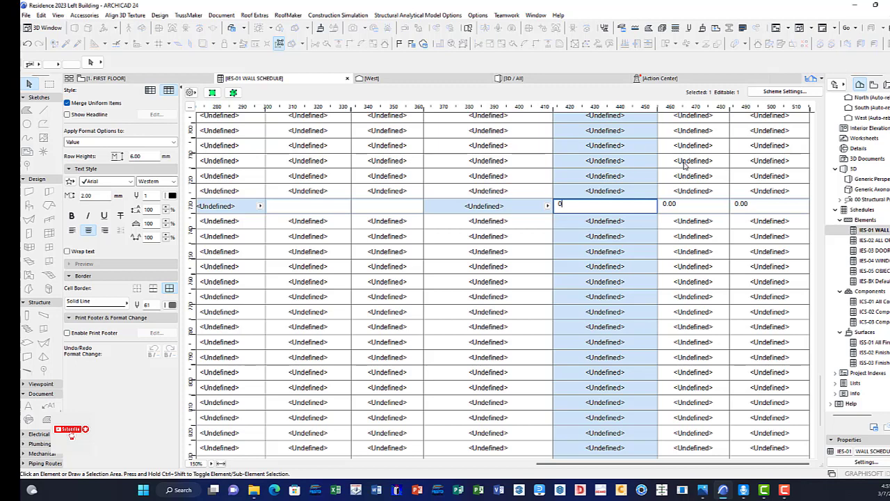
{"action": "scroll", "coordinate": [703, 191], "scroll_direction": "down", "scroll_amount": 1}
{"action": "key", "text": "Tab"}
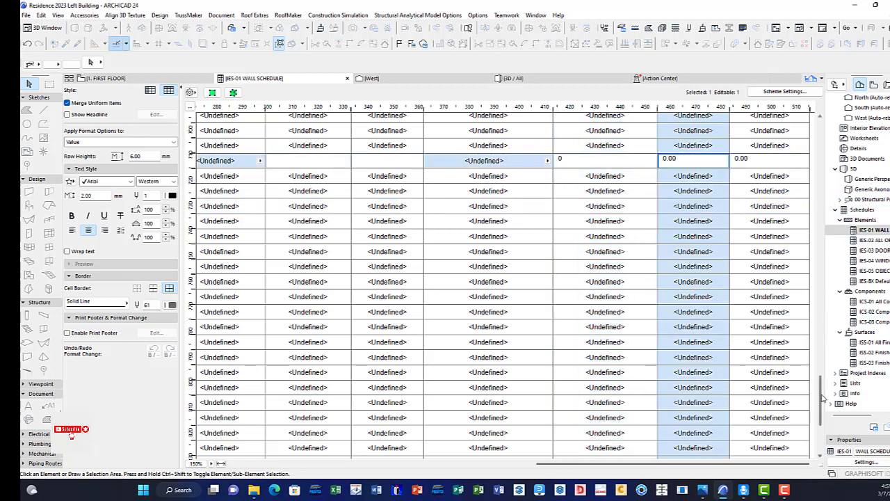
Return to the start of the wall schedule and review the brick and cost column headings.
{"action": "left_click_drag", "start_coordinate": [821, 395], "coordinate": [806, 132]}
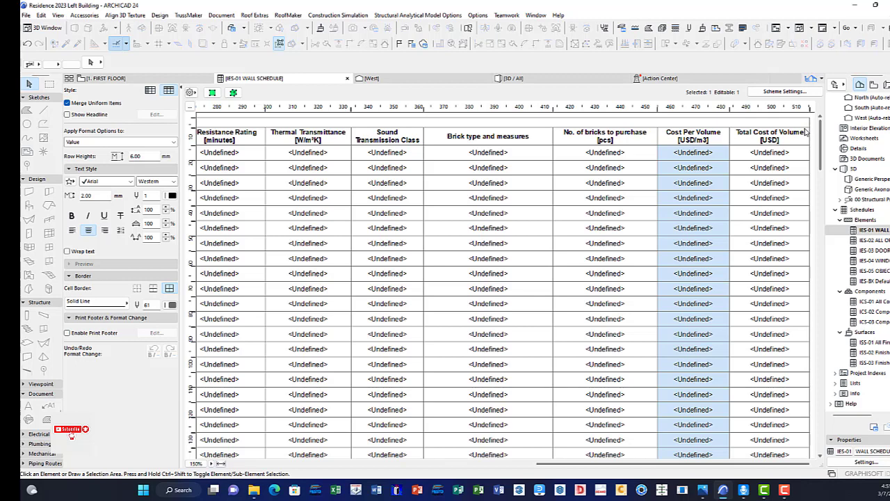
{"action": "mouse_move", "coordinate": [804, 129]}
{"action": "left_mouse_down"}
{"action": "mouse_move", "coordinate": [810, 189]}
{"action": "mouse_move", "coordinate": [811, 132]}
{"action": "left_mouse_up"}
{"action": "mouse_move", "coordinate": [810, 148]}
{"action": "left_mouse_down"}
{"action": "mouse_move", "coordinate": [814, 172]}
{"action": "mouse_move", "coordinate": [814, 132]}
{"action": "left_mouse_up"}
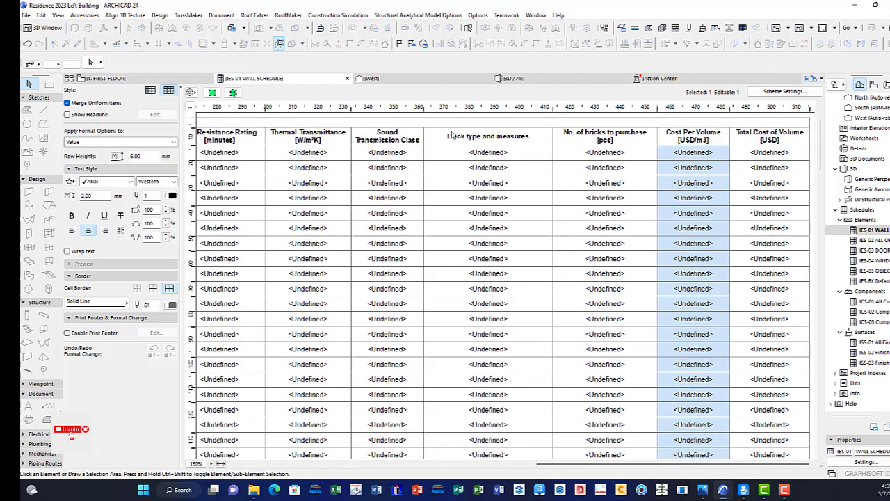
Open the wall schedule's scheme settings and examine the operators available for its ARCHICAD Classification criterion.
{"action": "left_click", "coordinate": [784, 93]}
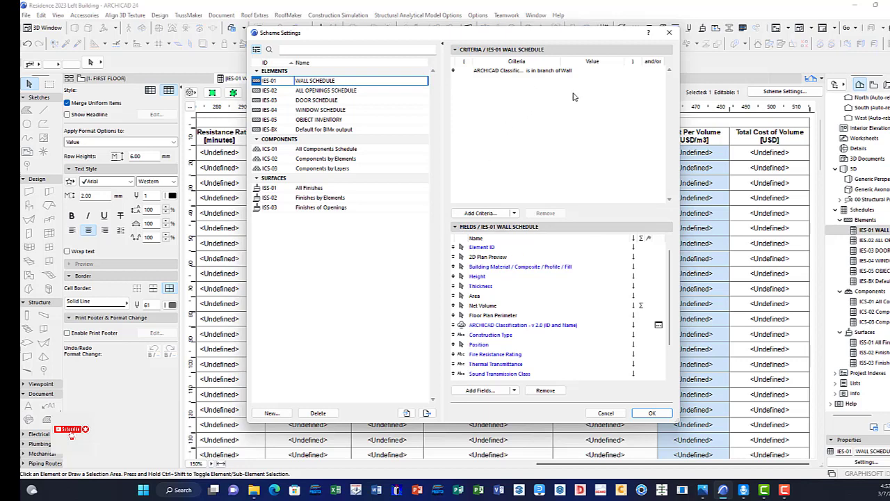
{"action": "left_click", "coordinate": [492, 71]}
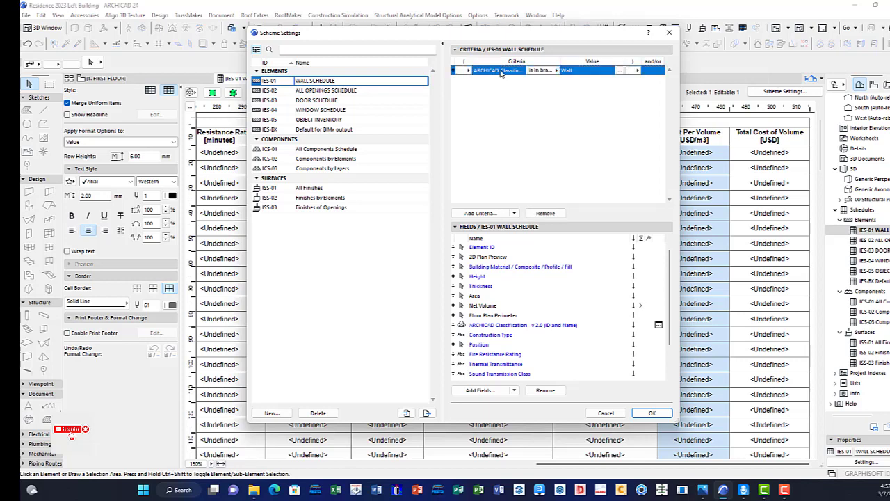
{"action": "left_click", "coordinate": [556, 71]}
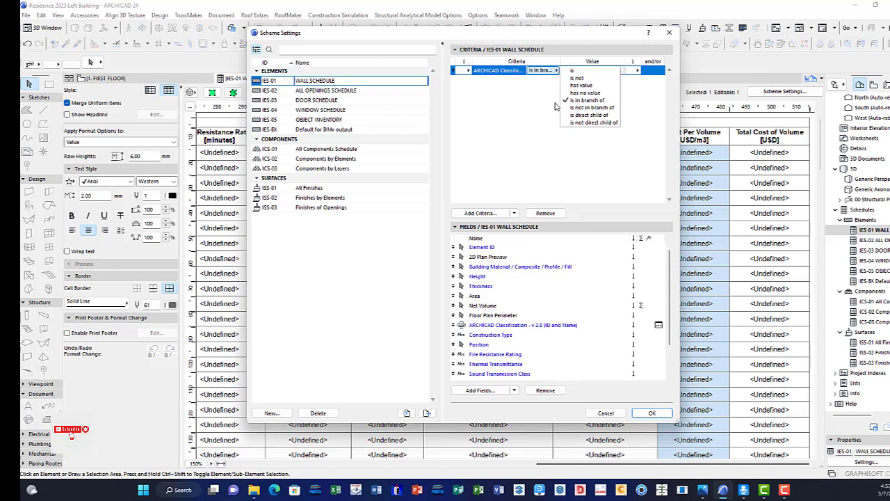
{"action": "left_click", "coordinate": [536, 115]}
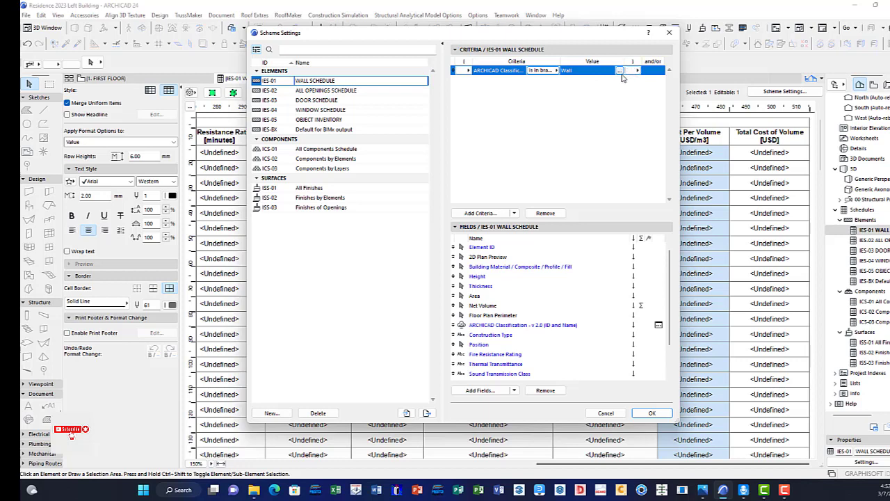
{"action": "left_click", "coordinate": [595, 143]}
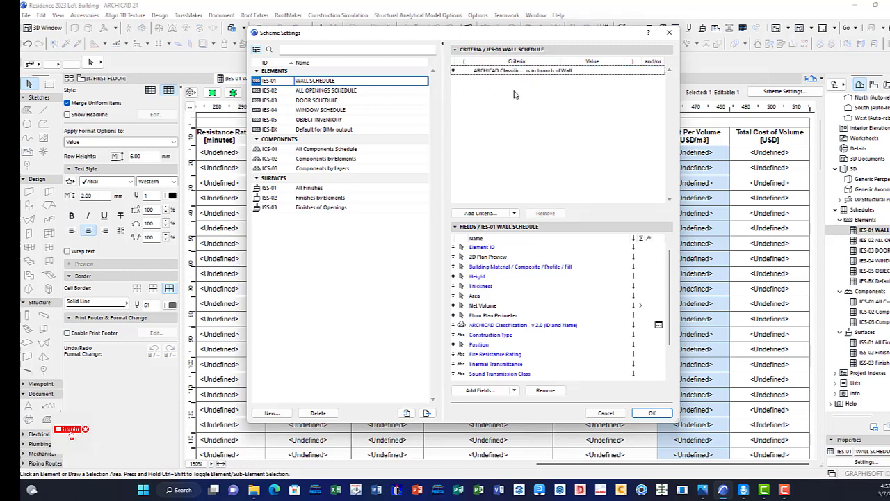
Search the parameters and properties available as criteria for "ID elem" and close the list without adding one.
{"action": "left_click", "coordinate": [515, 214]}
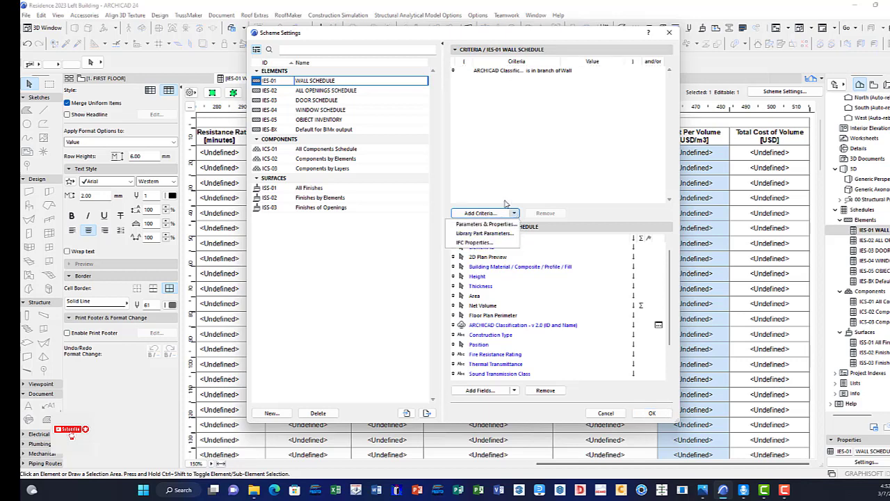
{"action": "left_click", "coordinate": [486, 224]}
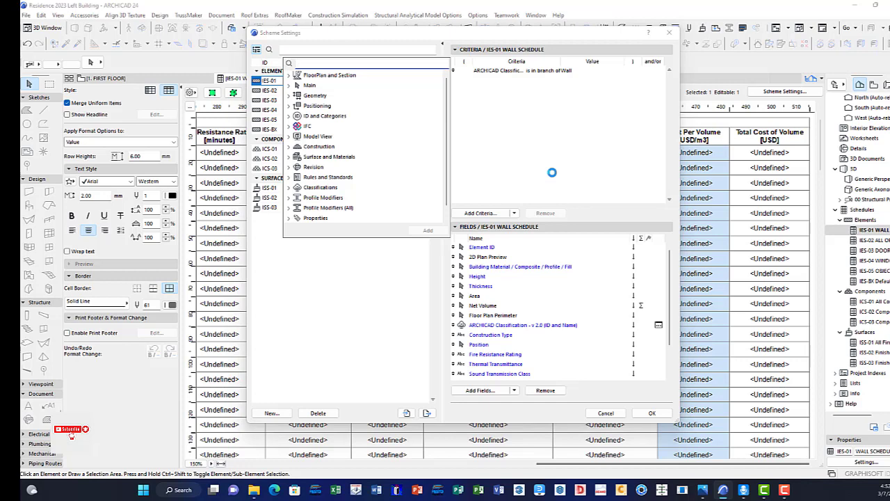
{"action": "type", "text": "c"}
{"action": "type", "text": "D"}
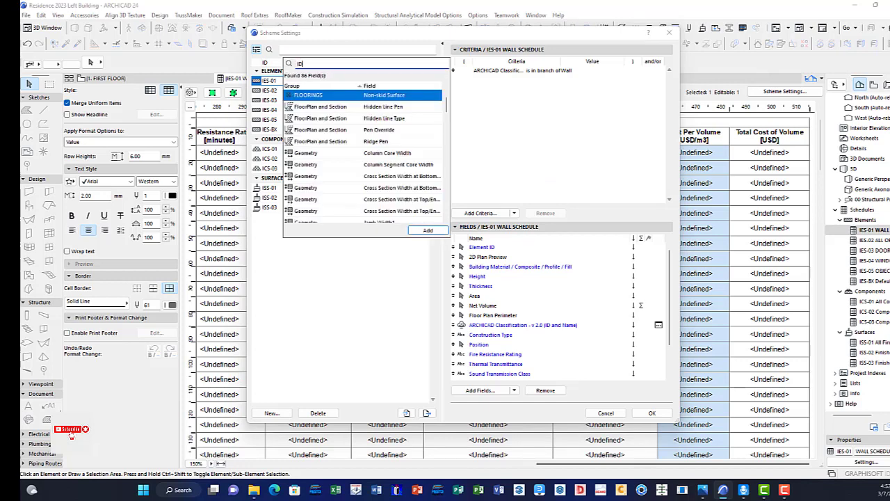
{"action": "type", "text": " elem"}
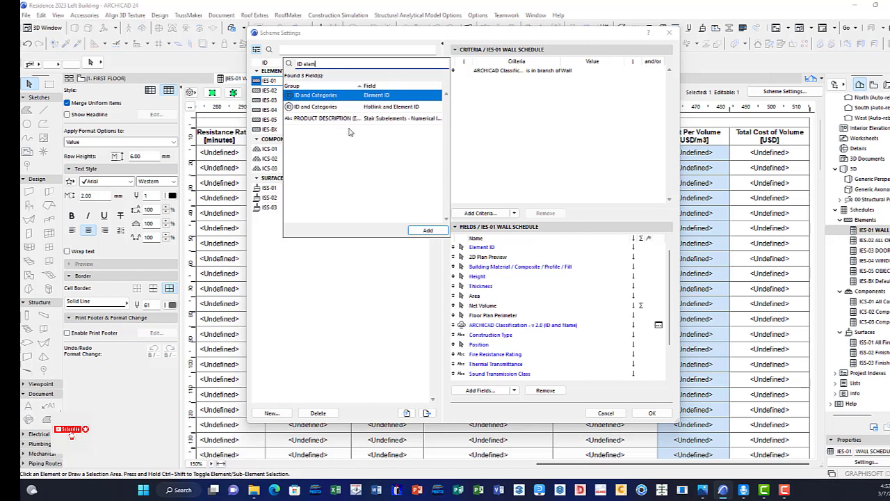
{"action": "left_click", "coordinate": [537, 136]}
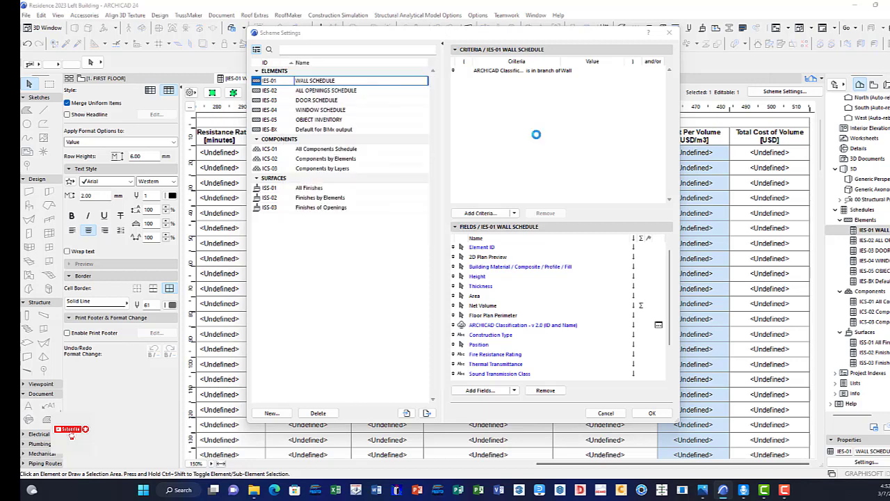
Review the fields included in the wall schedule's scheme, from Element ID down to Total Cost of Volume.
{"action": "scroll", "coordinate": [549, 285], "scroll_direction": "down", "scroll_amount": 2}
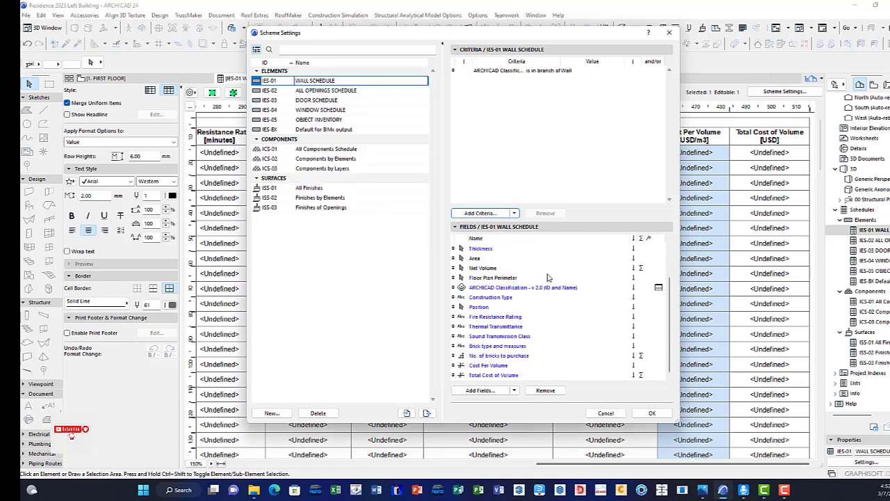
{"action": "scroll", "coordinate": [549, 282], "scroll_direction": "up", "scroll_amount": 2}
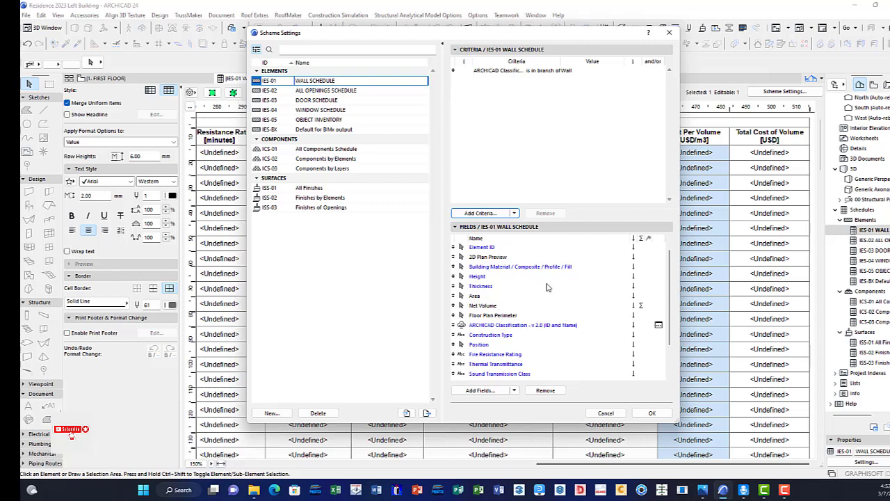
{"action": "scroll", "coordinate": [546, 287], "scroll_direction": "down", "scroll_amount": 2}
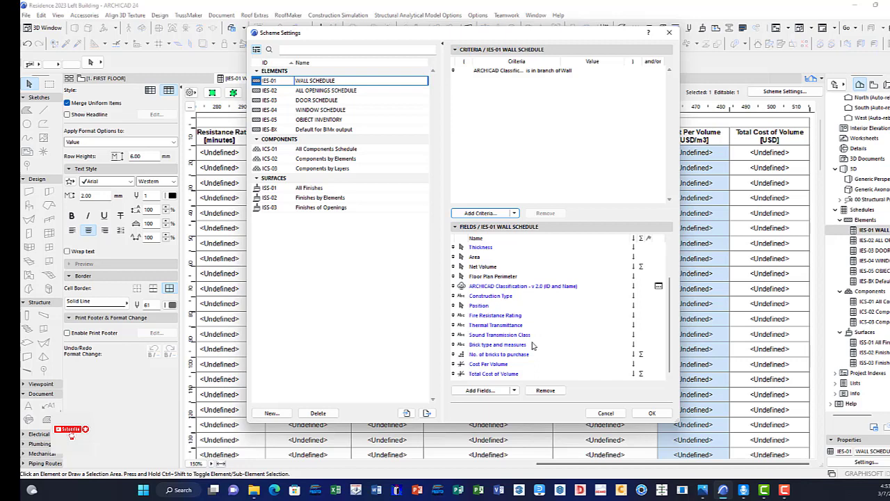
Add the Block type and measures, Block volume, No. of blocks to purchase and Total Number Of Blocks fields to the wall schedule and apply the scheme.
{"action": "left_click", "coordinate": [481, 390]}
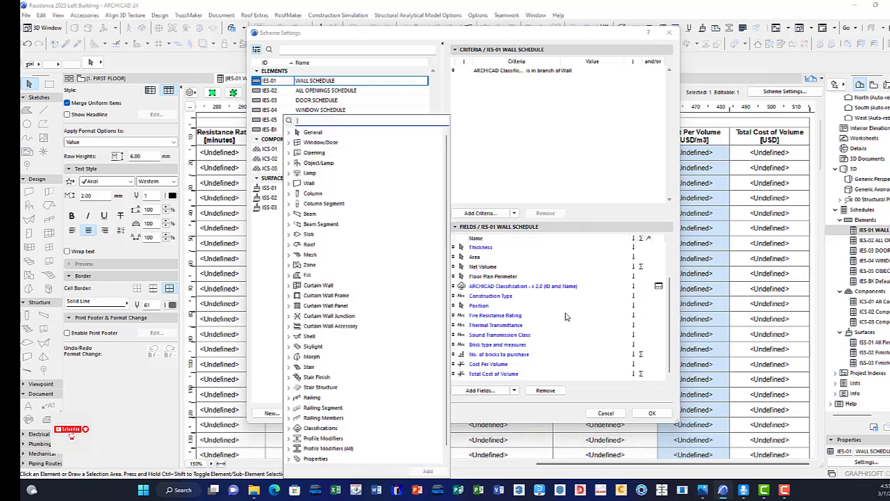
{"action": "type", "text": "block"}
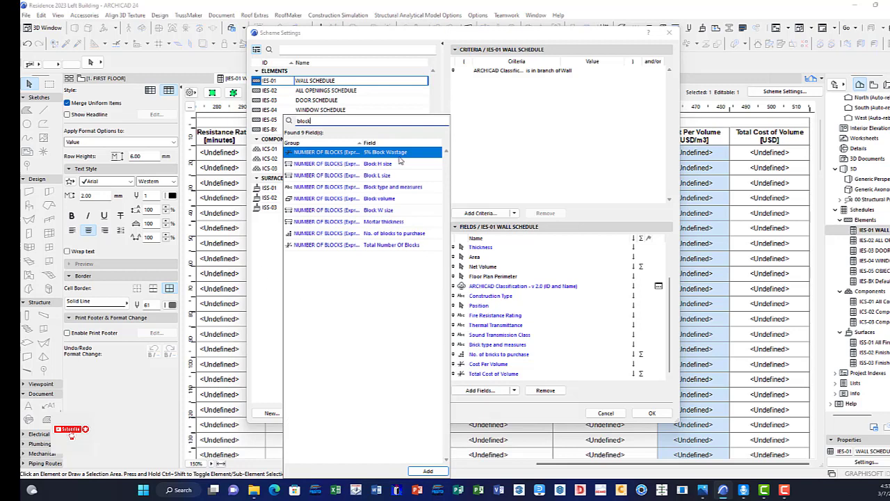
{"action": "left_click", "coordinate": [368, 187]}
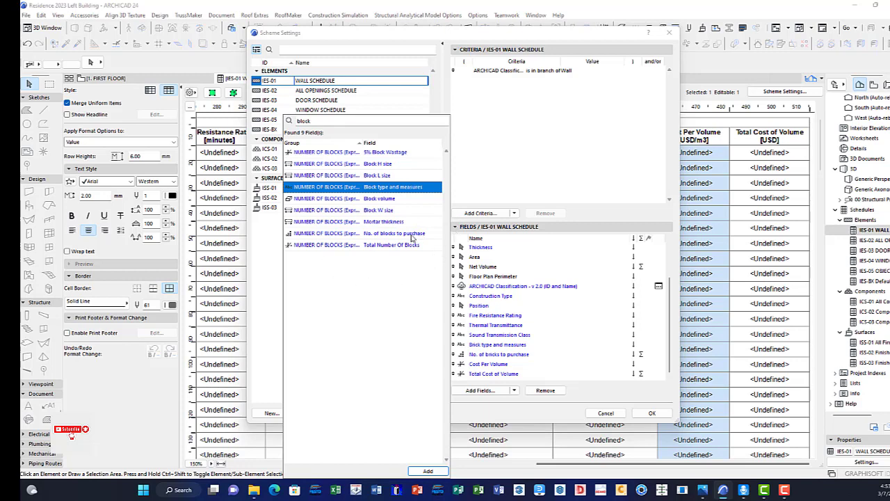
{"action": "left_click", "coordinate": [396, 236], "text": "shift"}
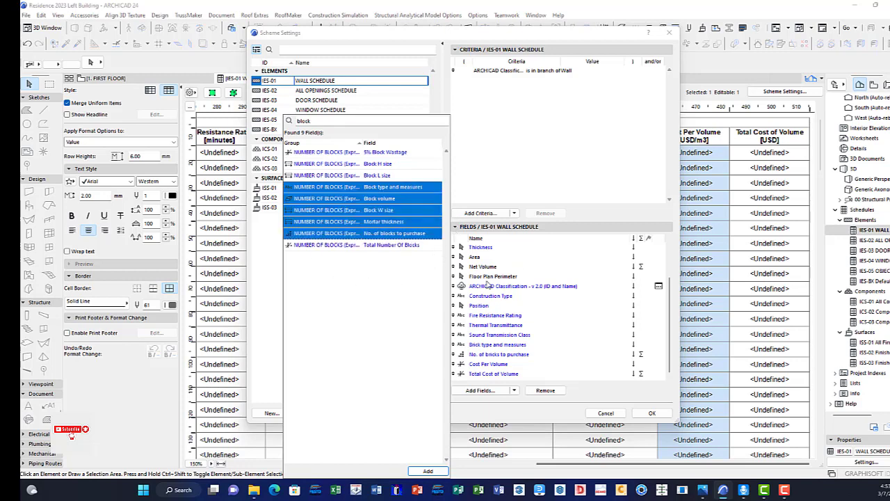
{"action": "left_click", "coordinate": [395, 267]}
{"action": "left_click", "coordinate": [395, 187]}
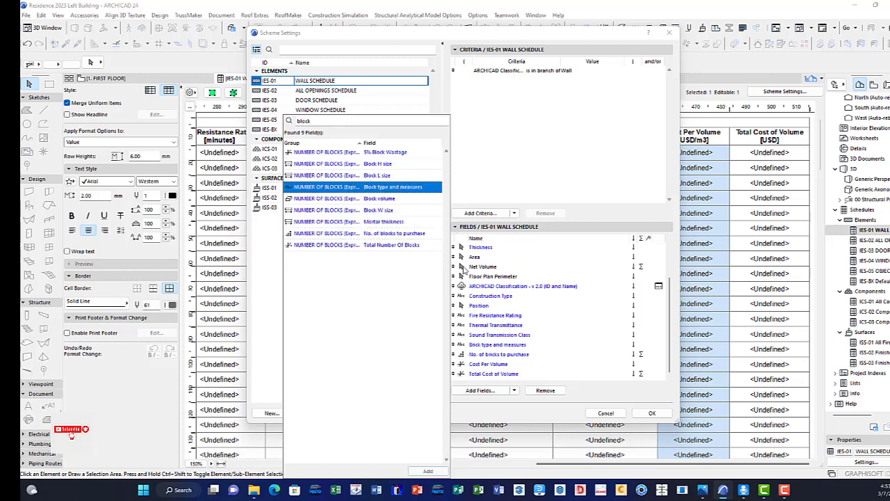
{"action": "left_click", "coordinate": [430, 235], "text": "ctrl"}
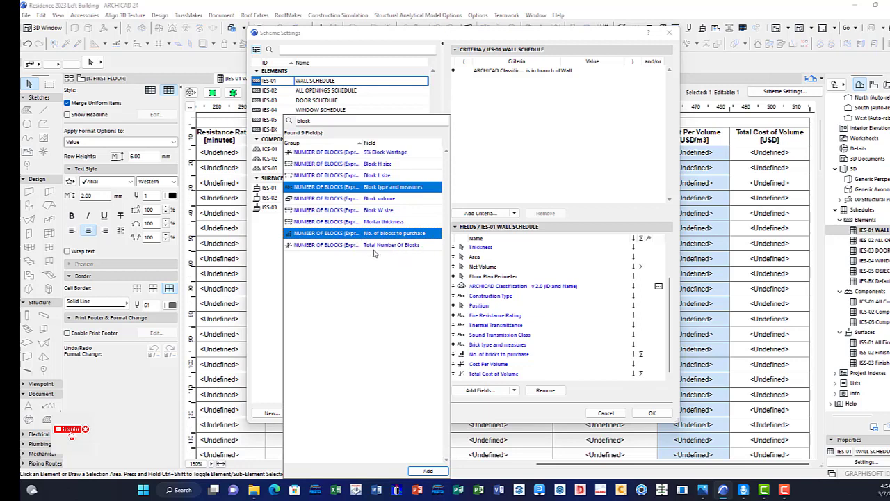
{"action": "left_click", "coordinate": [410, 246], "text": "ctrl"}
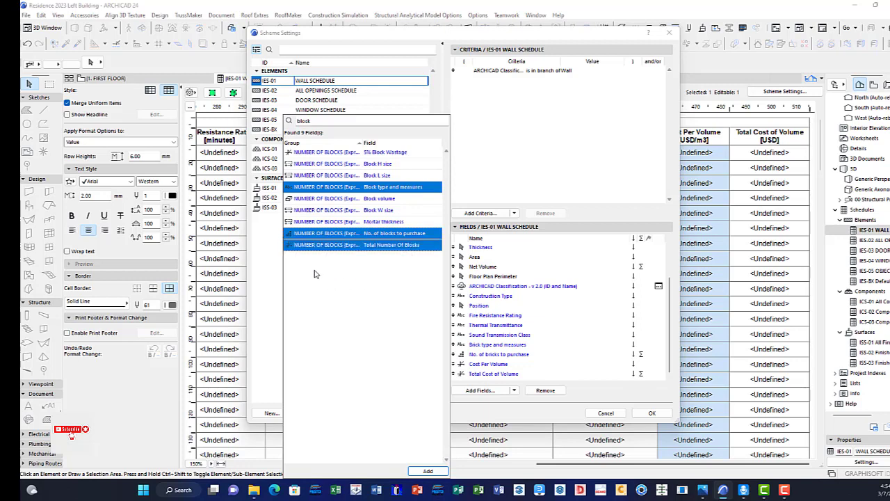
{"action": "left_click", "coordinate": [398, 199], "text": "ctrl"}
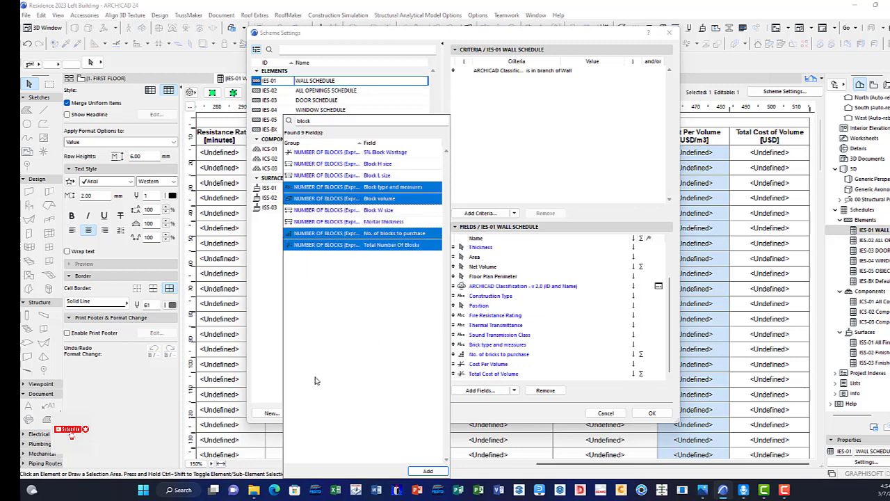
{"action": "left_click", "coordinate": [428, 471]}
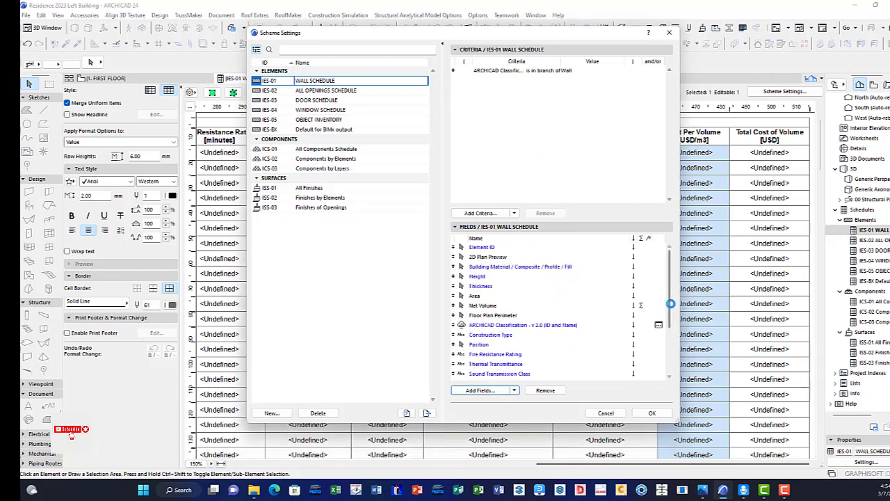
{"action": "scroll", "coordinate": [660, 359], "scroll_direction": "down", "scroll_amount": 4}
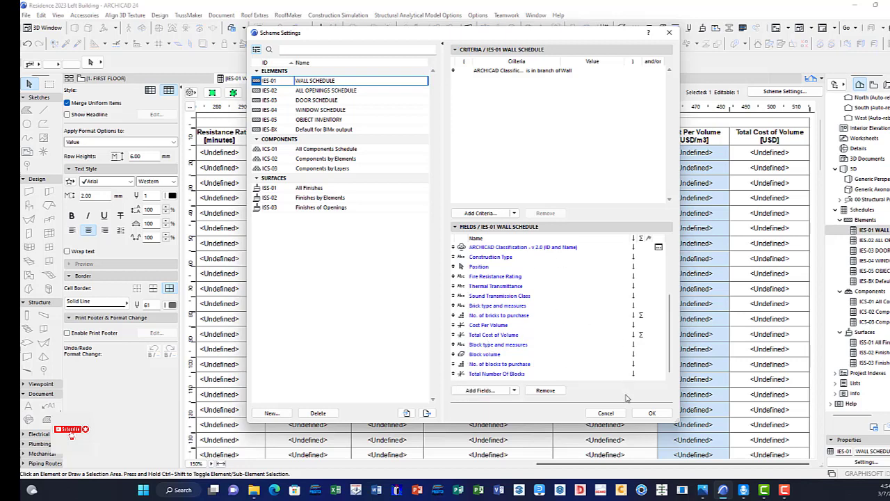
{"action": "left_click", "coordinate": [651, 413]}
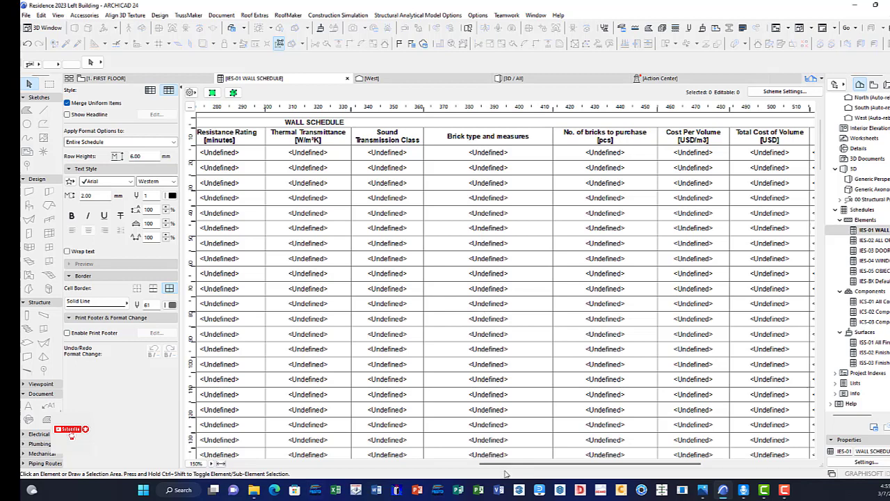
Centre-align the values in the Block volume, No. of blocks to purchase and Total Number Of Blocks columns.
{"action": "left_click_drag", "start_coordinate": [511, 468], "coordinate": [672, 470]}
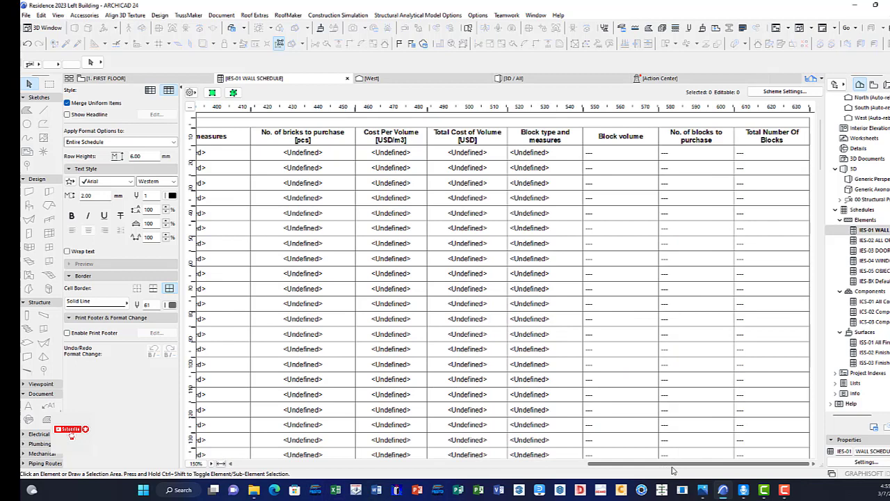
{"action": "left_click", "coordinate": [628, 153]}
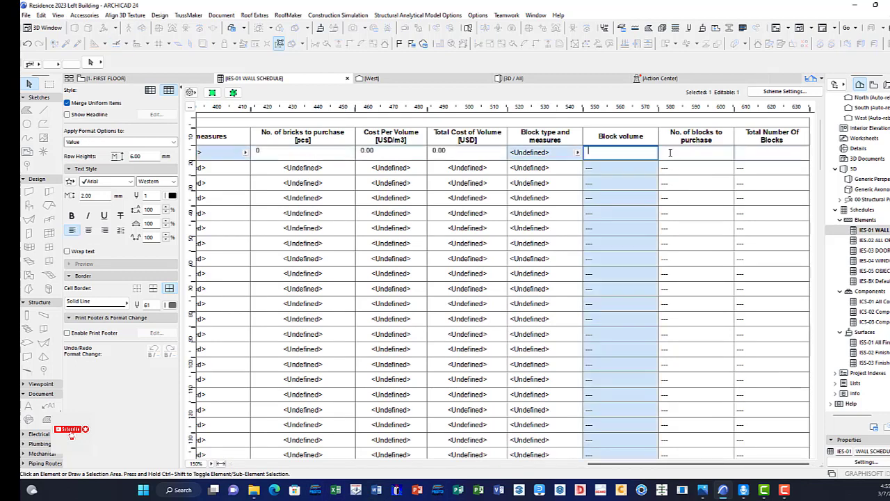
{"action": "left_click", "coordinate": [89, 231]}
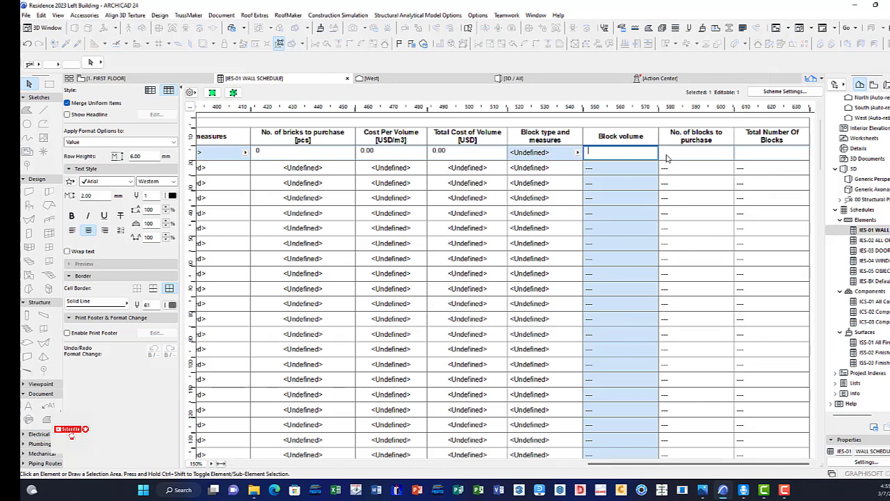
{"action": "left_click", "coordinate": [698, 157]}
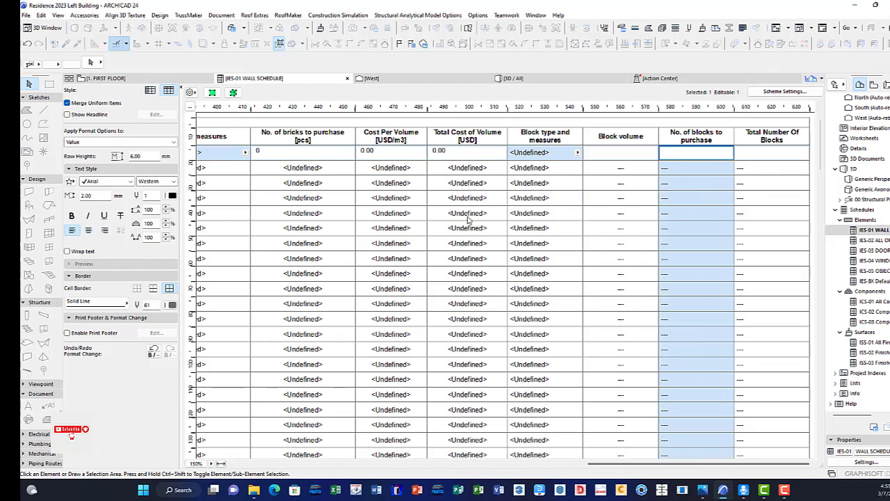
{"action": "left_click", "coordinate": [758, 154]}
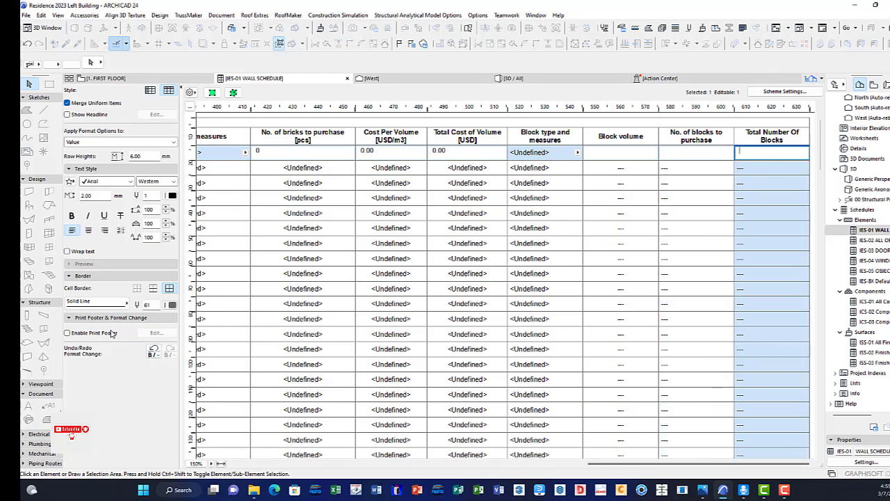
{"action": "left_click", "coordinate": [88, 230]}
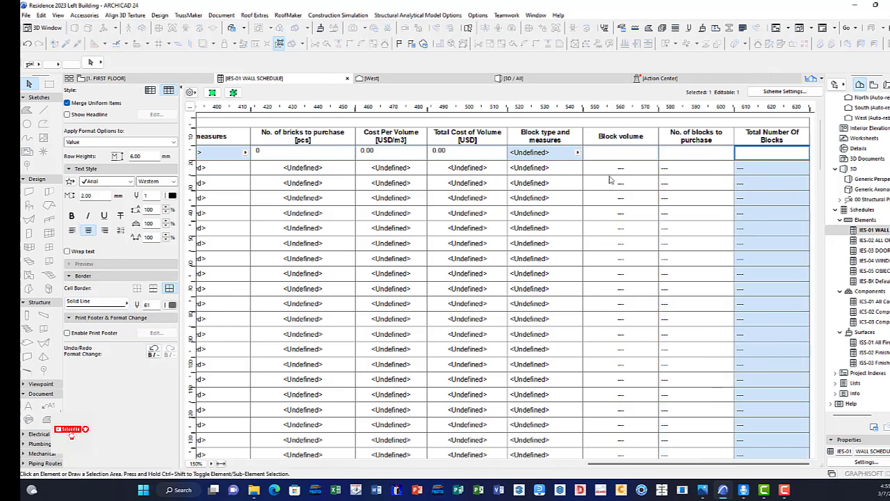
{"action": "left_click", "coordinate": [697, 156]}
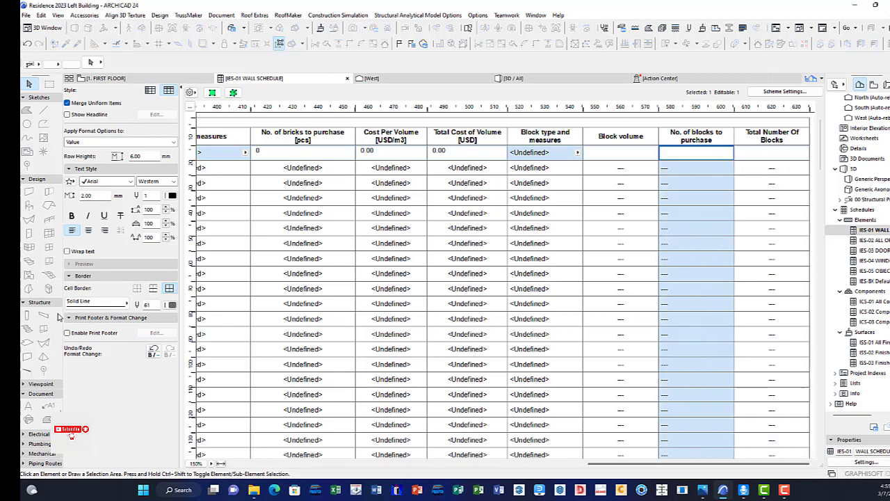
{"action": "left_click", "coordinate": [88, 230]}
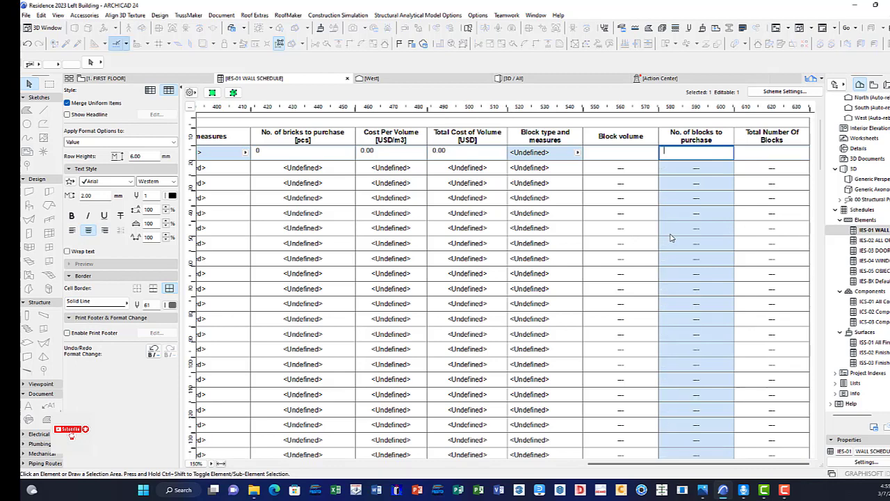
{"action": "key", "text": "Escape"}
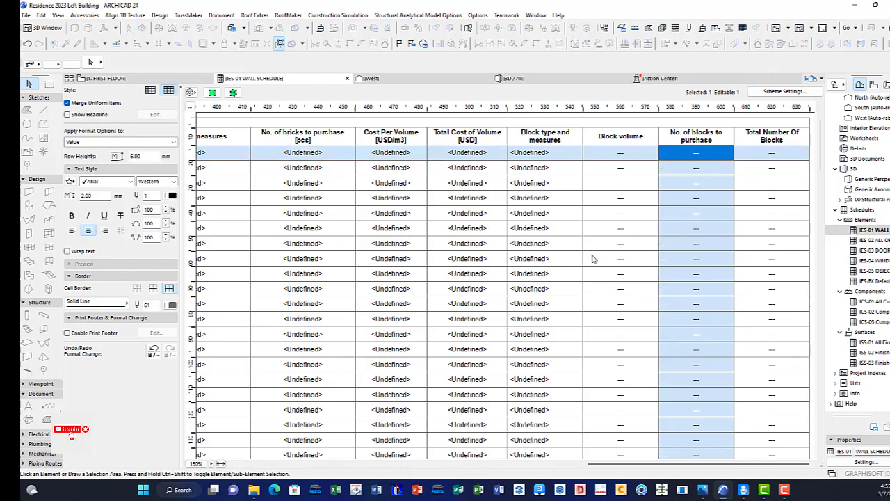
Set the Block type and measures value of wall WA - 70 to Block 07 - 140 mm × 190 mm × 390 mm.
{"action": "scroll", "coordinate": [598, 261], "scroll_direction": "down", "scroll_amount": 3}
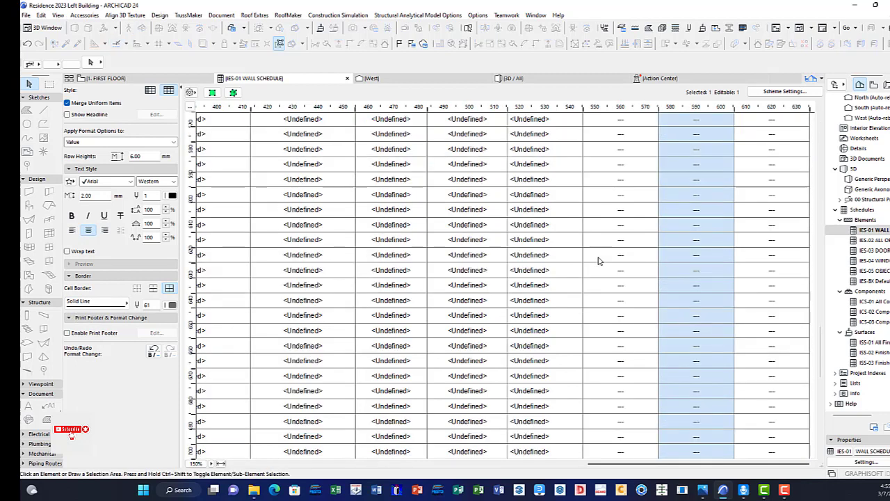
{"action": "scroll", "coordinate": [597, 261], "scroll_direction": "down", "scroll_amount": 5}
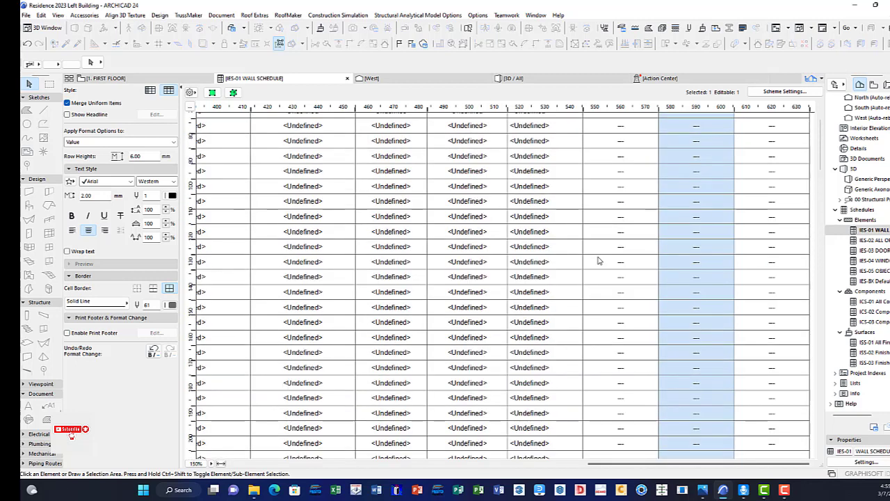
{"action": "scroll", "coordinate": [598, 260], "scroll_direction": "up", "scroll_amount": 8}
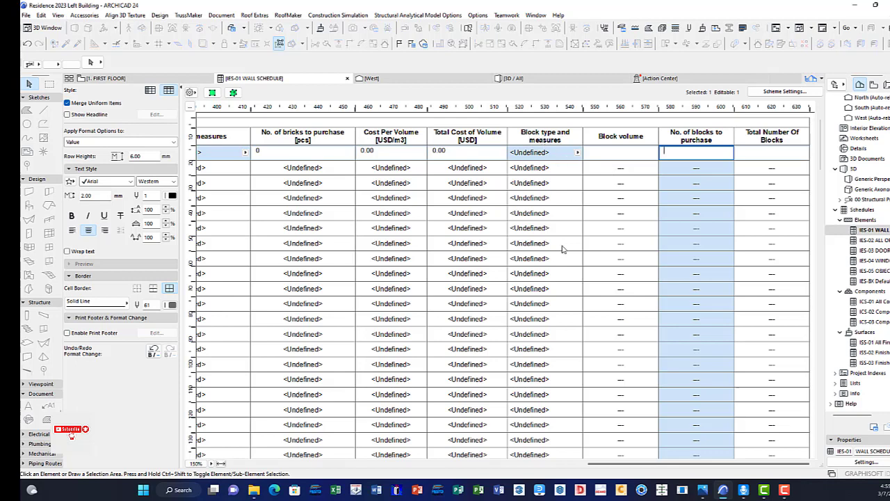
{"action": "key", "text": "Escape"}
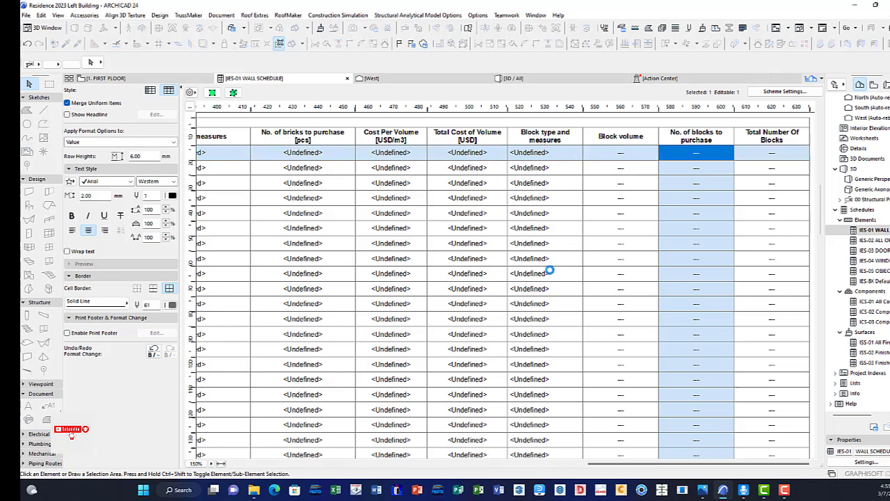
{"action": "scroll", "coordinate": [551, 273], "scroll_direction": "down", "scroll_amount": 3}
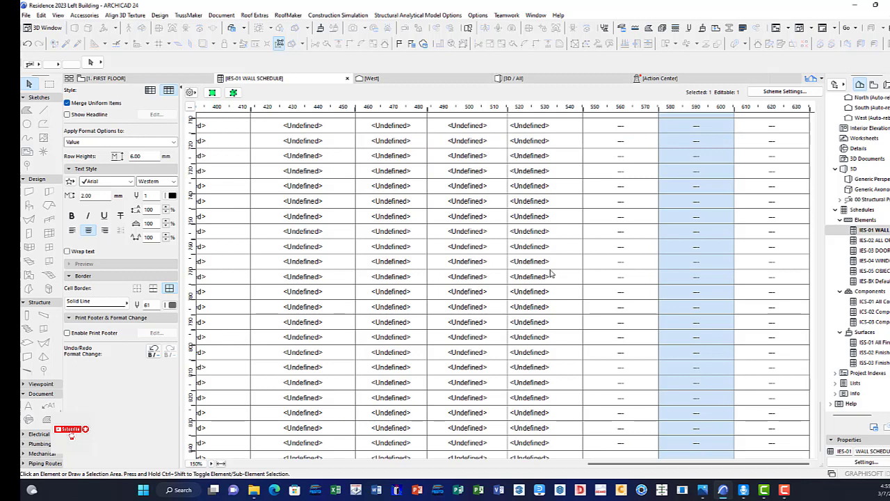
{"action": "scroll", "coordinate": [552, 274], "scroll_direction": "down", "scroll_amount": 1}
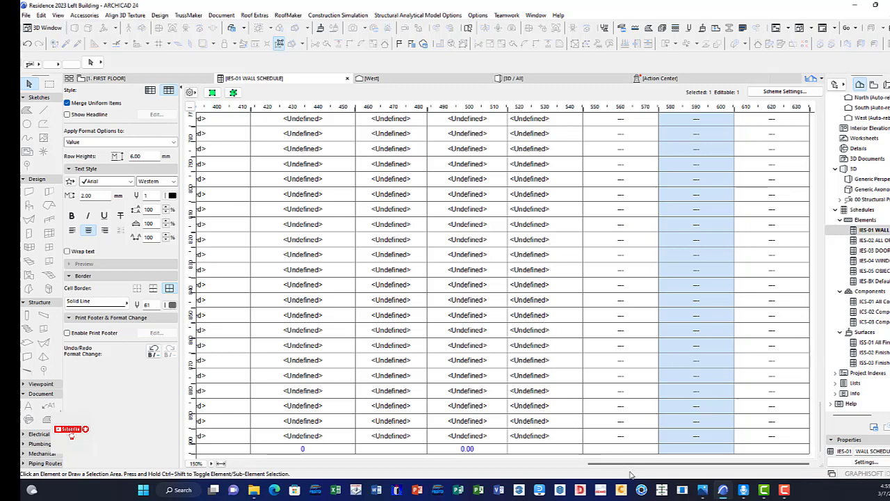
{"action": "left_click_drag", "start_coordinate": [631, 464], "coordinate": [236, 465]}
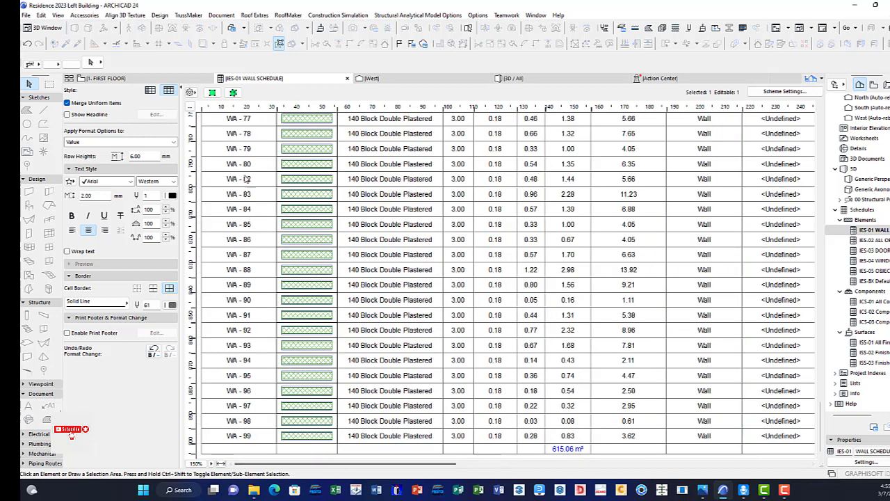
{"action": "scroll", "coordinate": [252, 149], "scroll_direction": "up", "scroll_amount": 5}
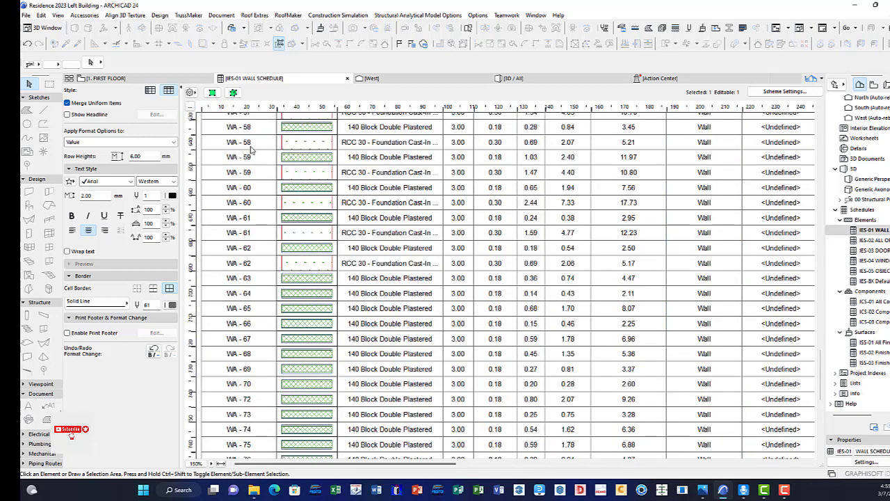
{"action": "left_click", "coordinate": [255, 391]}
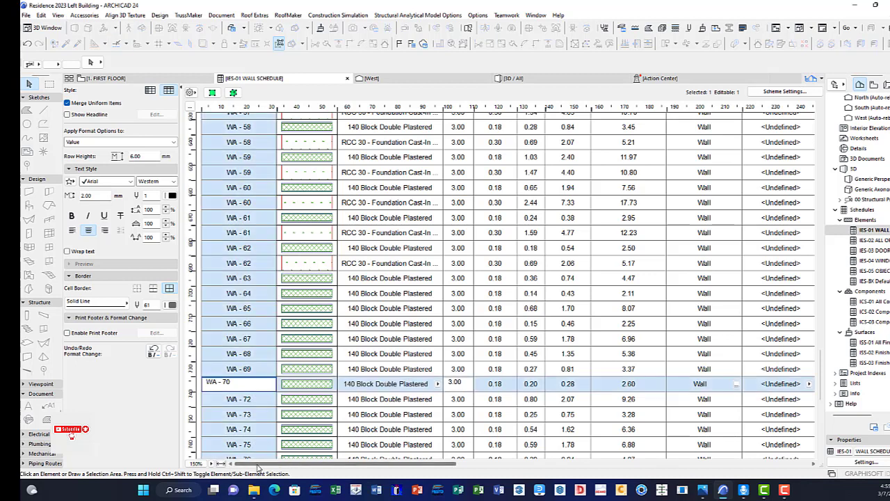
{"action": "left_click_drag", "start_coordinate": [334, 470], "coordinate": [693, 472]}
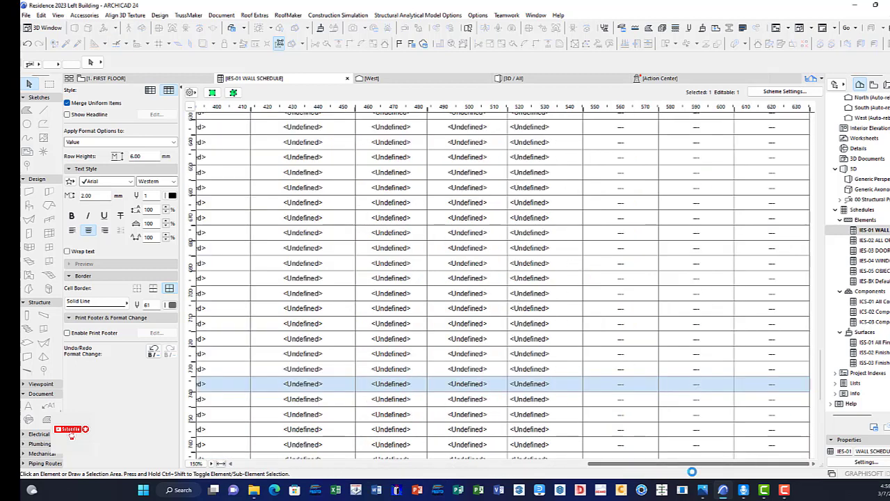
{"action": "left_click", "coordinate": [577, 384]}
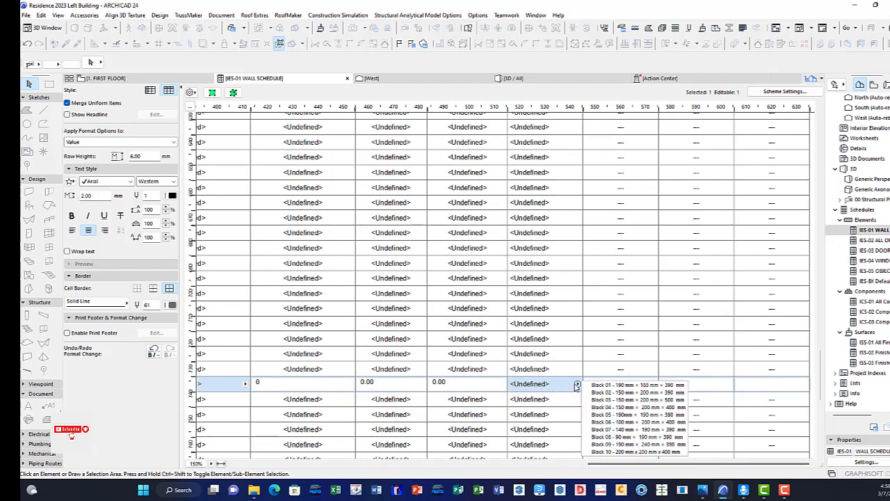
{"action": "left_click", "coordinate": [634, 430]}
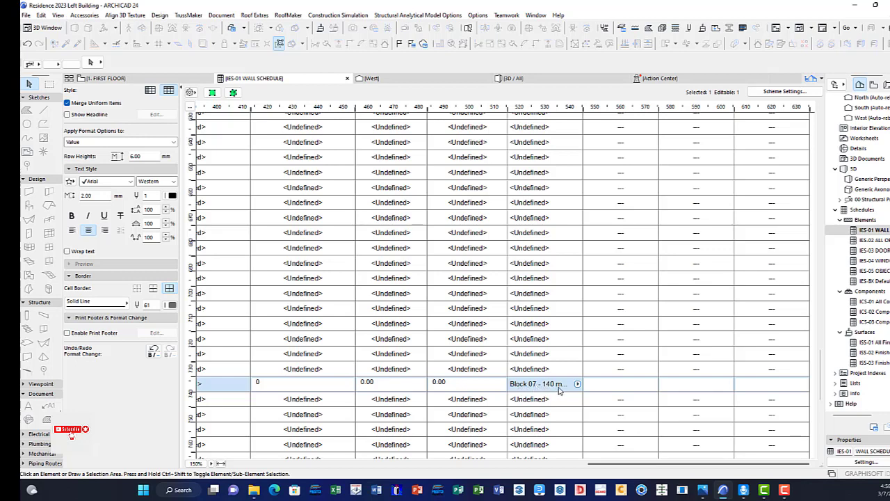
Widen the Block type and measures column to about 46 mm and centre-align its values.
{"action": "scroll", "coordinate": [559, 390], "scroll_direction": "up", "scroll_amount": 20}
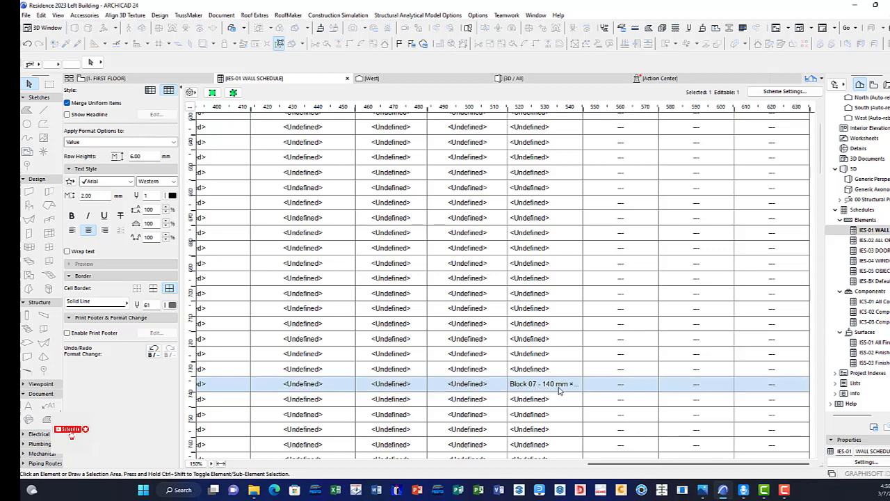
{"action": "scroll", "coordinate": [529, 397], "scroll_direction": "down", "scroll_amount": 20}
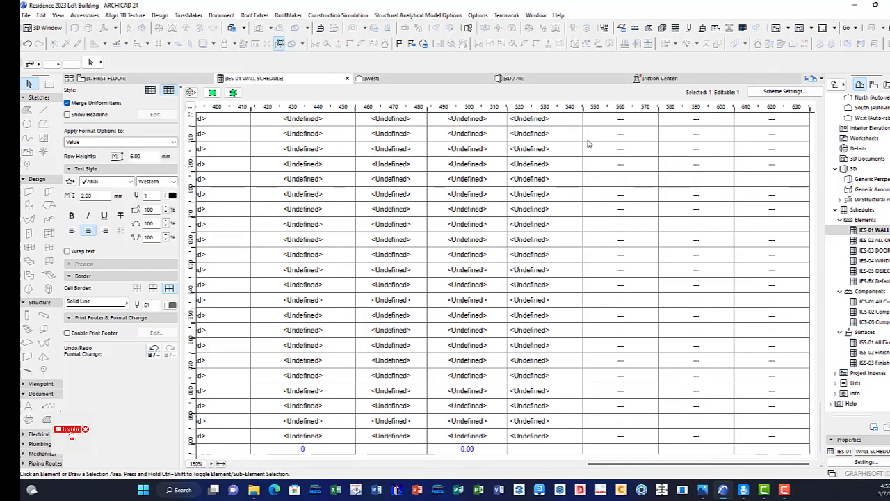
{"action": "left_click_drag", "start_coordinate": [583, 108], "coordinate": [622, 107]}
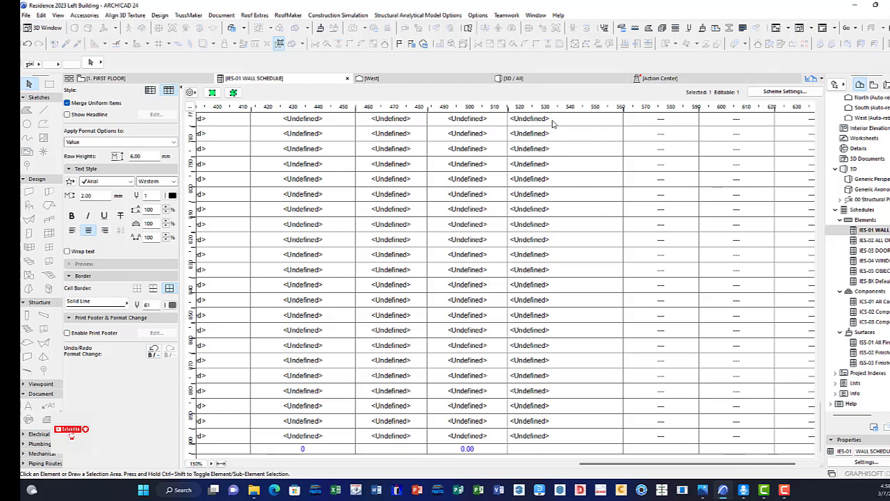
{"action": "left_click", "coordinate": [591, 237]}
{"action": "left_click", "coordinate": [89, 232]}
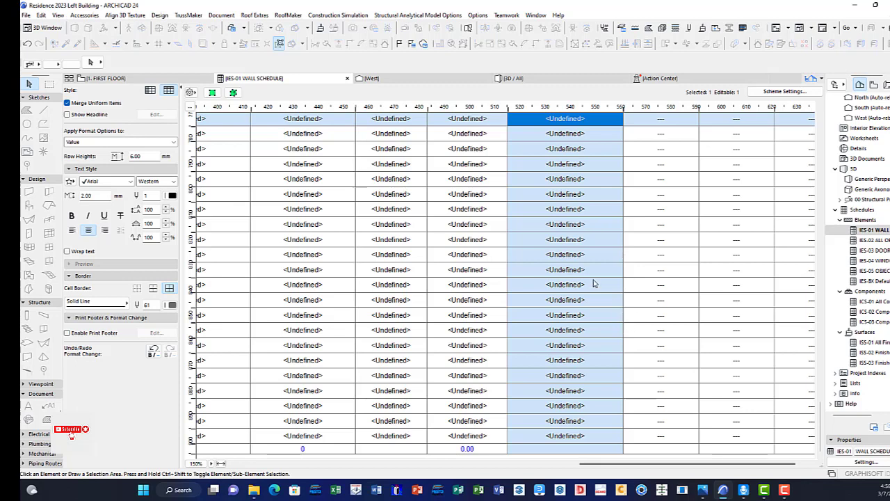
Examine the row assigned Block 07 and the Block volume, No. of blocks to purchase and Total Number Of Blocks columns.
{"action": "scroll", "coordinate": [594, 283], "scroll_direction": "down", "scroll_amount": 1}
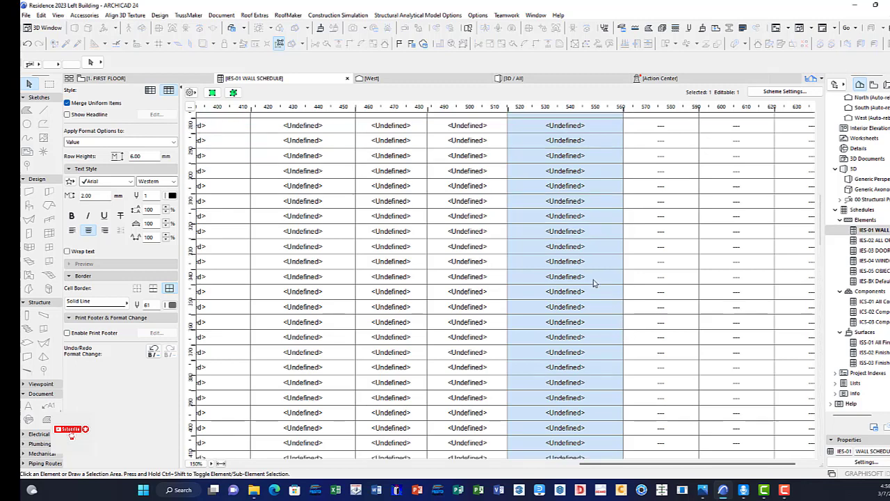
{"action": "scroll", "coordinate": [594, 283], "scroll_direction": "up", "scroll_amount": 1}
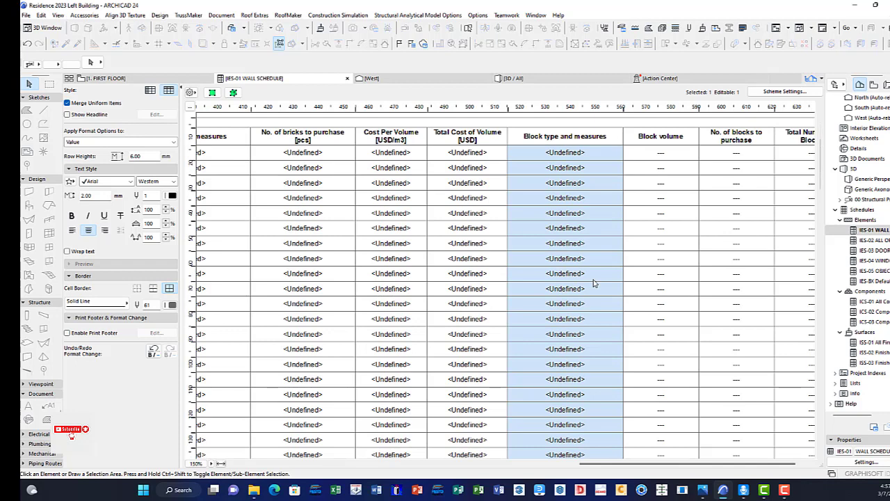
{"action": "scroll", "coordinate": [595, 283], "scroll_direction": "down", "scroll_amount": 1}
{"action": "scroll", "coordinate": [595, 283], "scroll_direction": "down", "scroll_amount": 1}
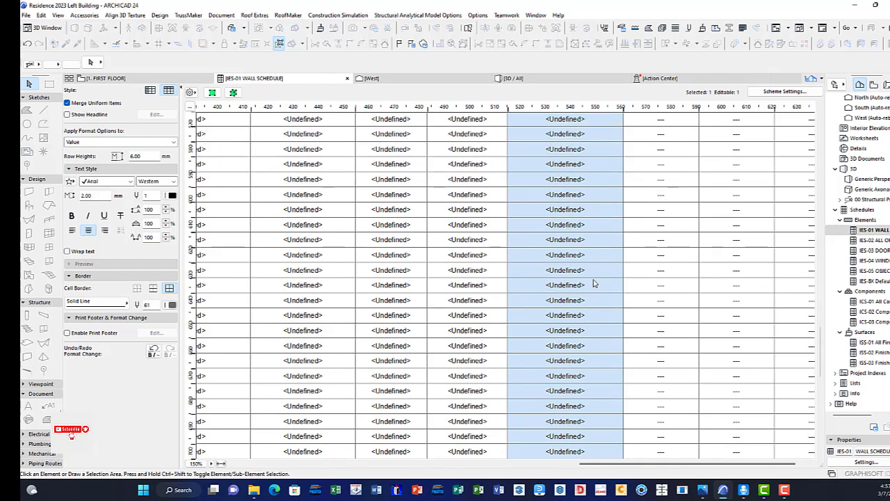
{"action": "left_click", "coordinate": [595, 276]}
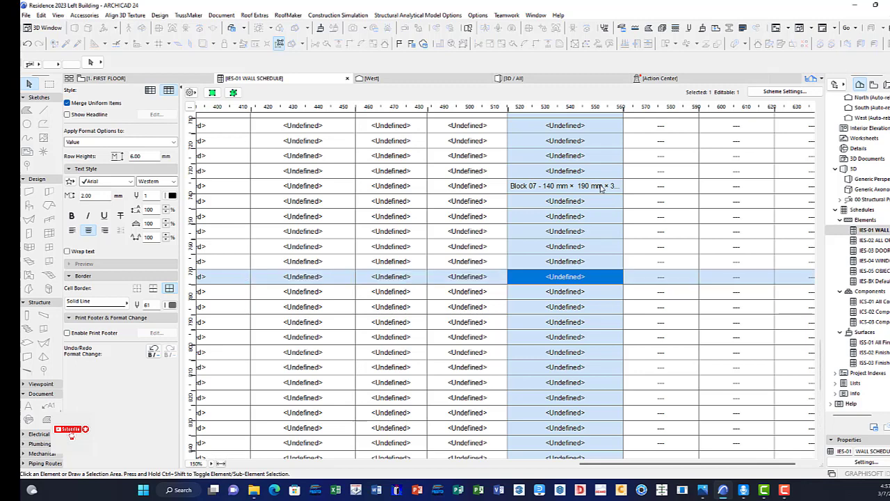
{"action": "scroll", "coordinate": [602, 187], "scroll_direction": "down", "scroll_amount": 1}
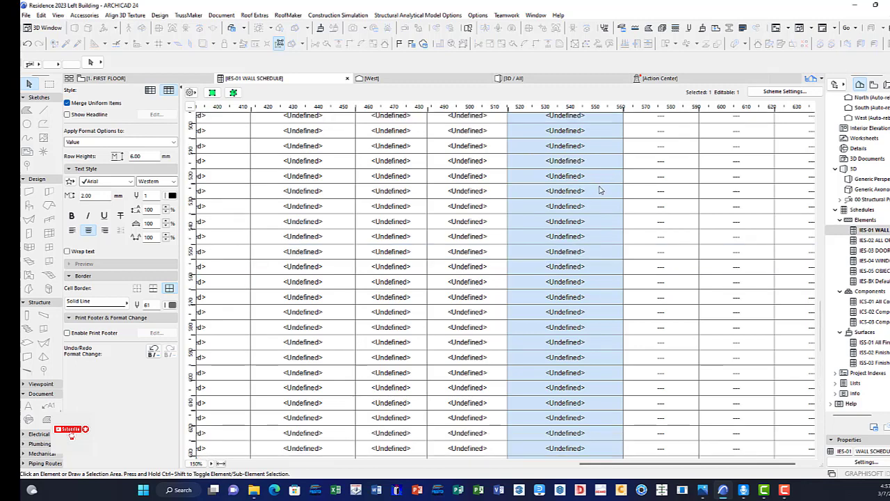
{"action": "scroll", "coordinate": [600, 190], "scroll_direction": "down", "scroll_amount": 5}
{"action": "scroll", "coordinate": [601, 189], "scroll_direction": "down", "scroll_amount": 4}
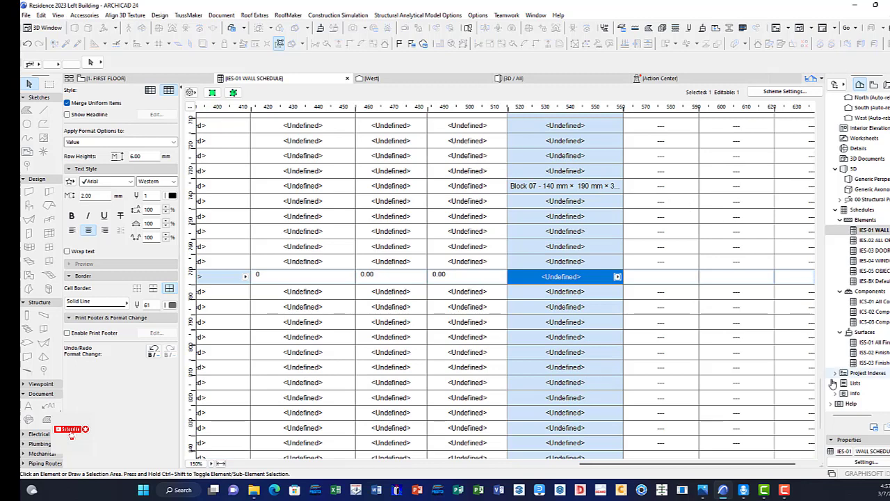
{"action": "left_click_drag", "start_coordinate": [822, 418], "coordinate": [801, 143]}
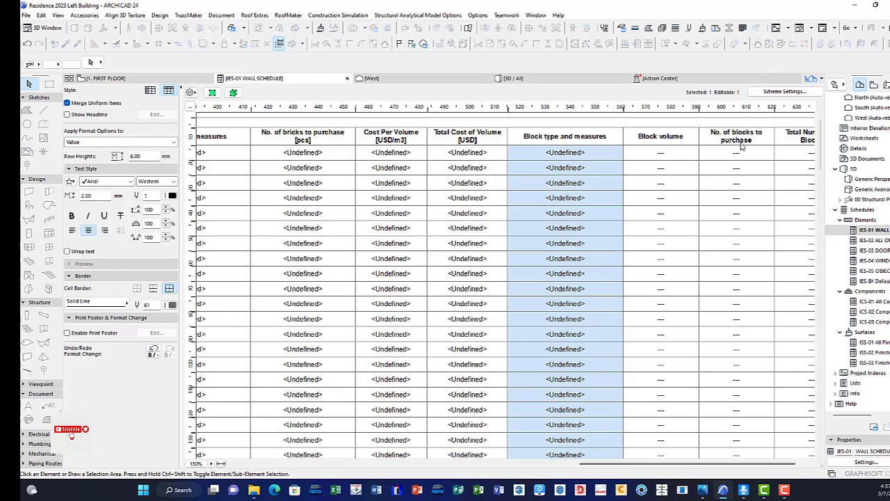
{"action": "left_click_drag", "start_coordinate": [697, 465], "coordinate": [752, 466]}
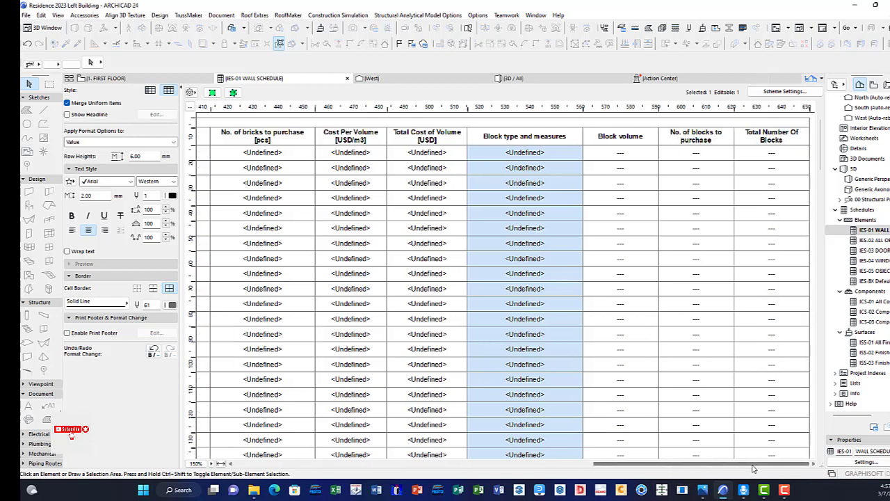